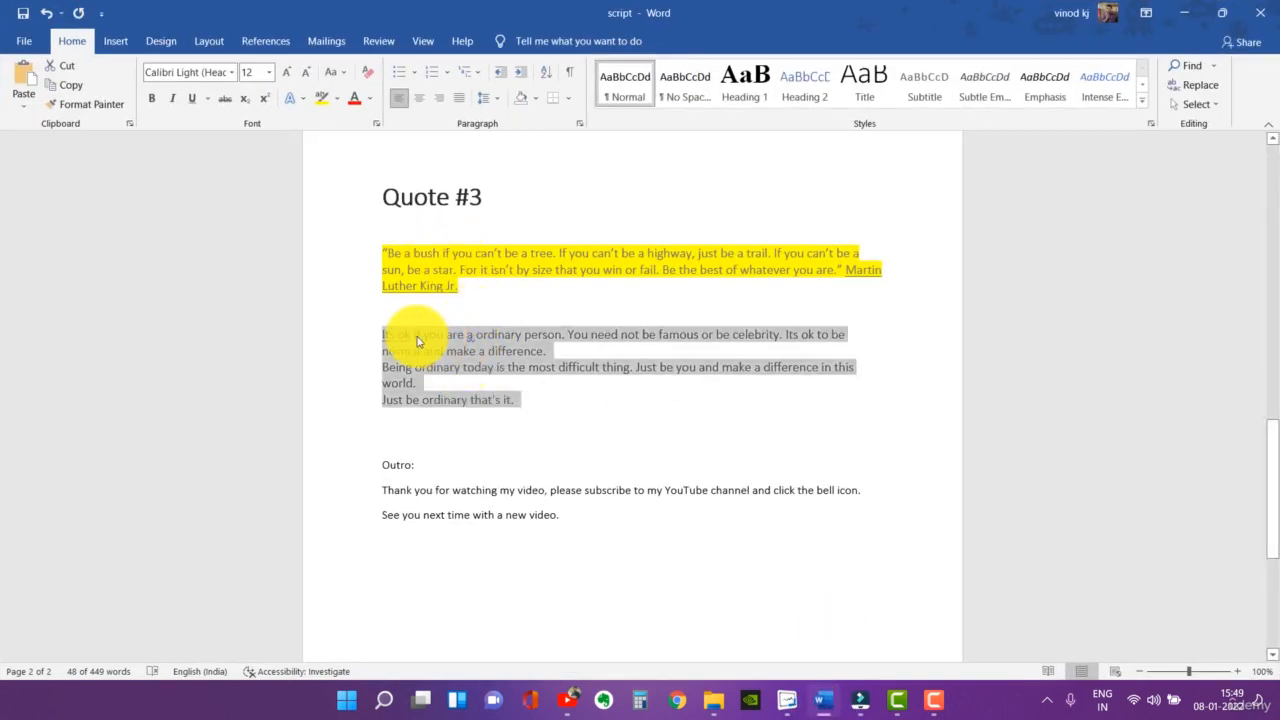
- Review the Quote #3 passage in the Word script alongside the recorded voiceover in the Doodly timeline
click(787, 700)
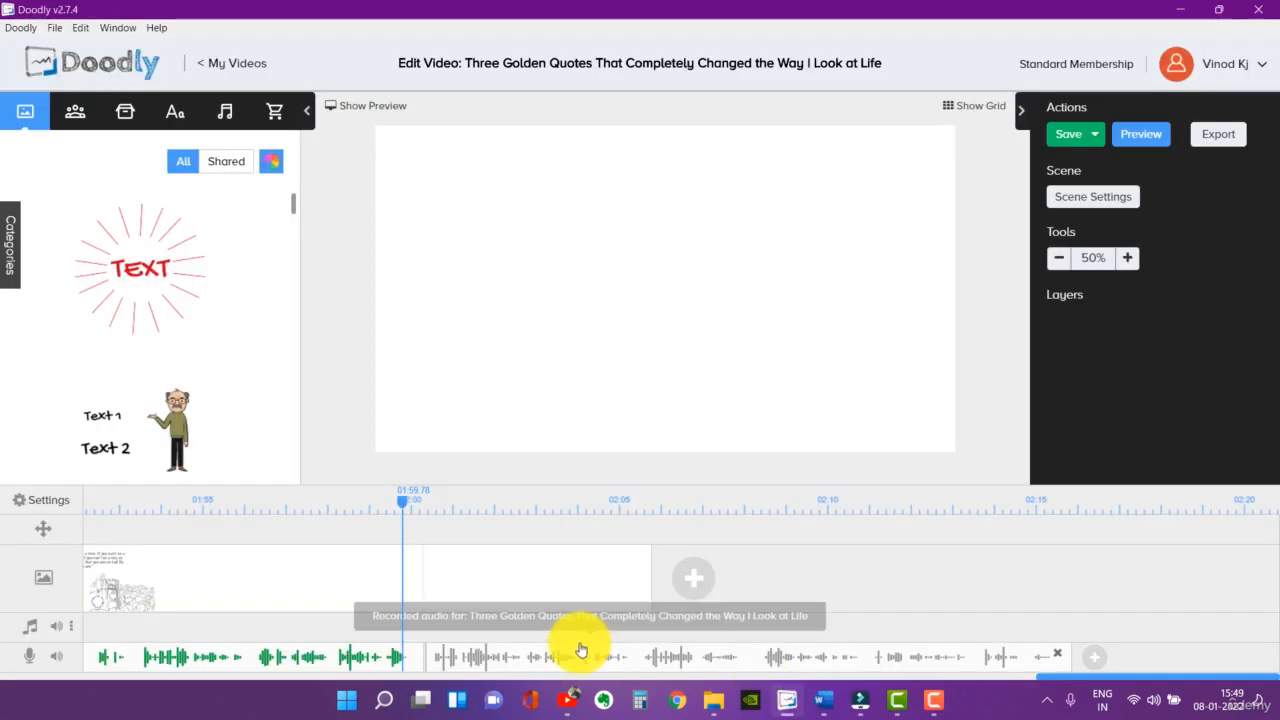
click(822, 700)
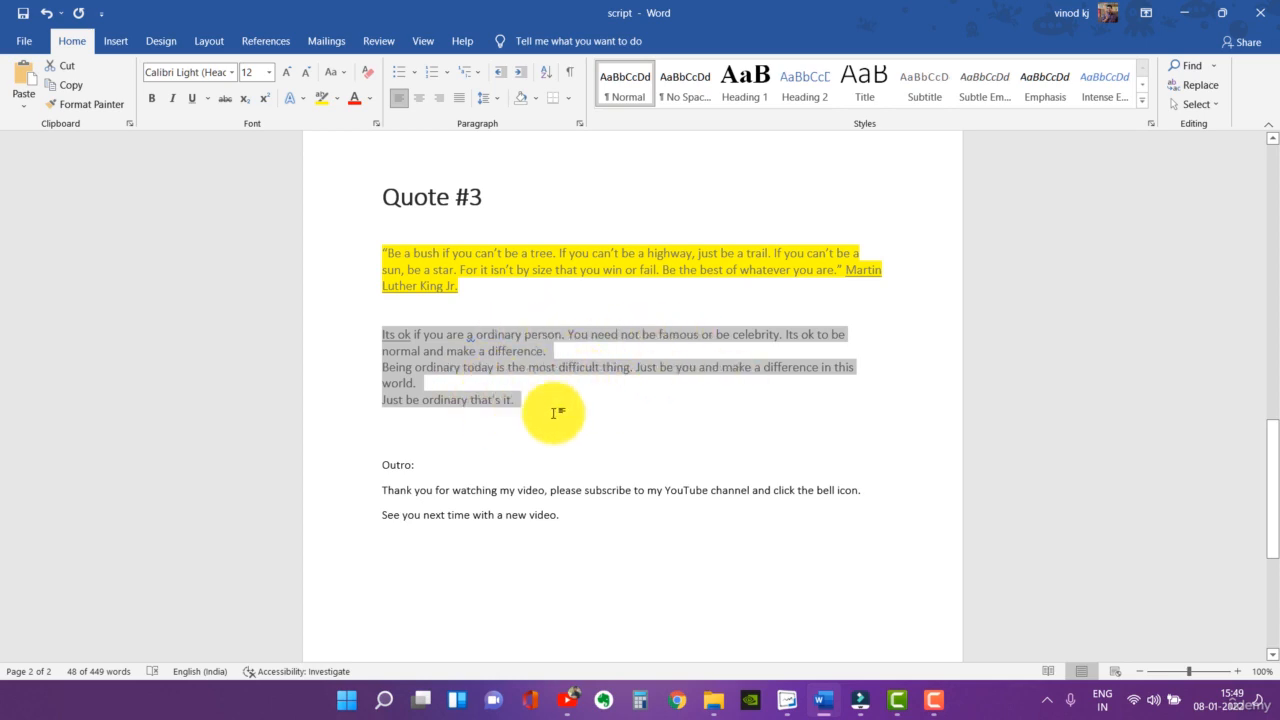
click(1196, 14)
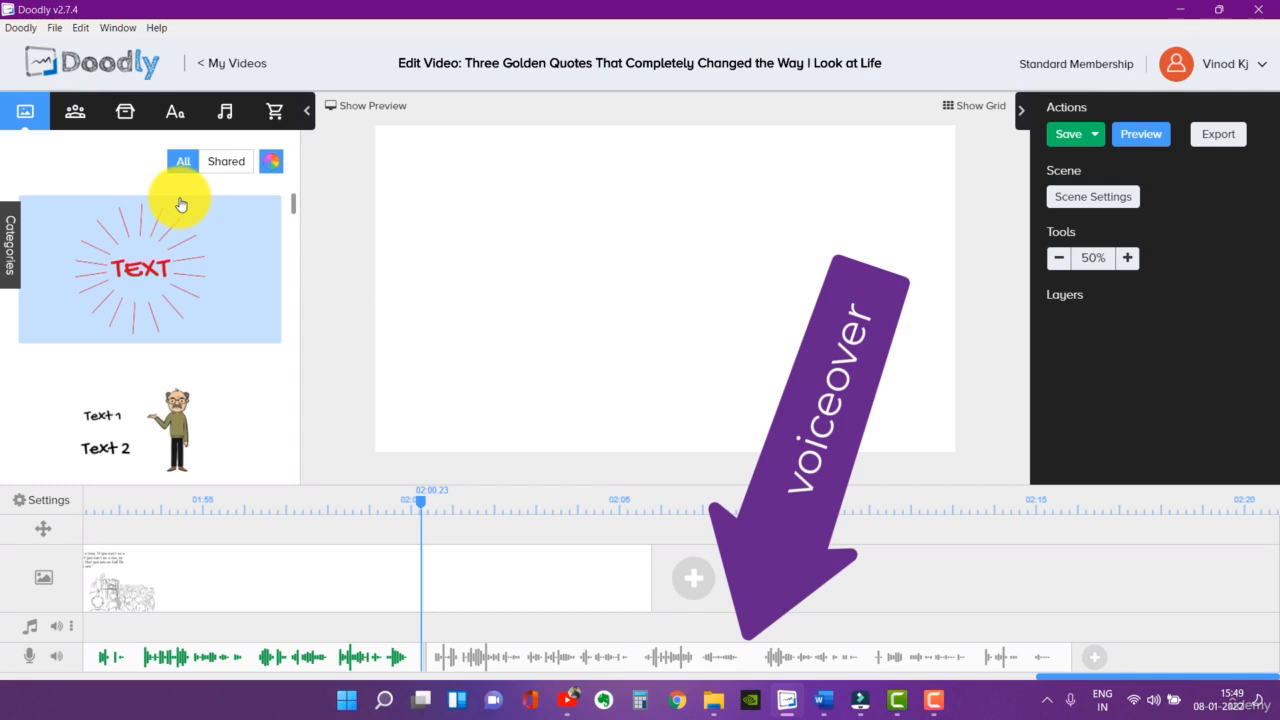
- Search the props for "squ" and place the grey Square in the lower left of the scene
click(128, 113)
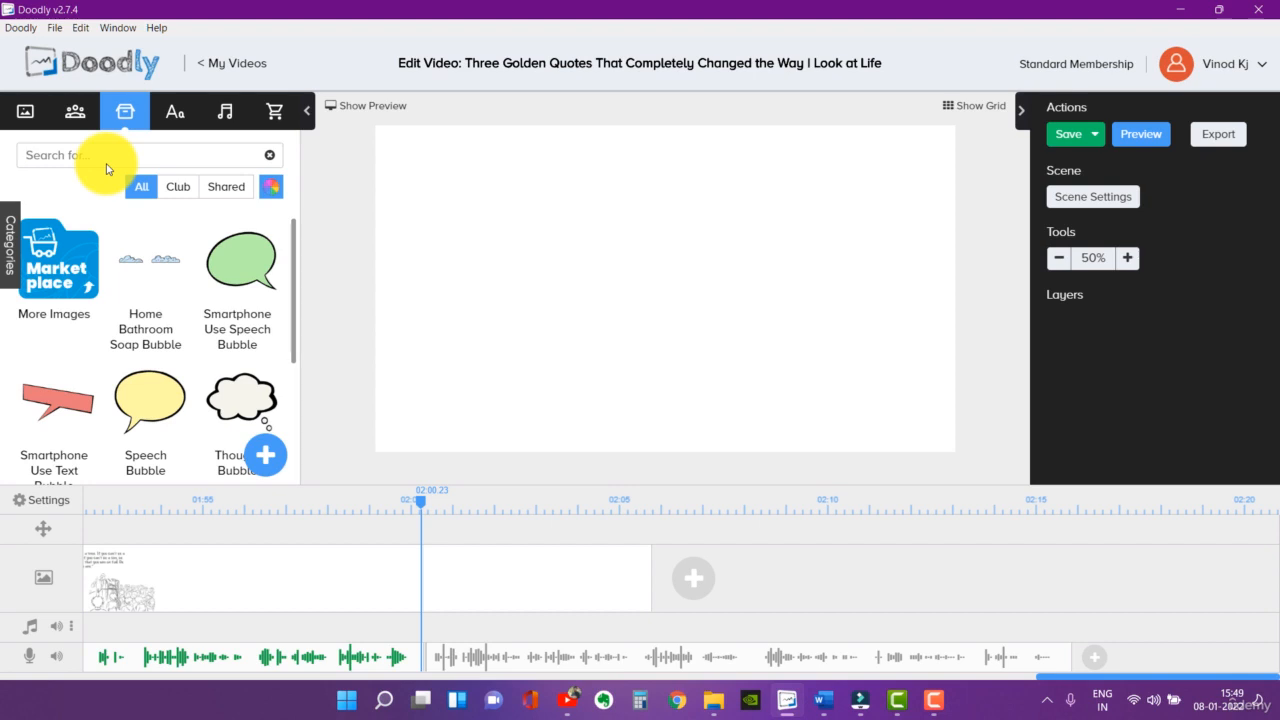
text(squ)
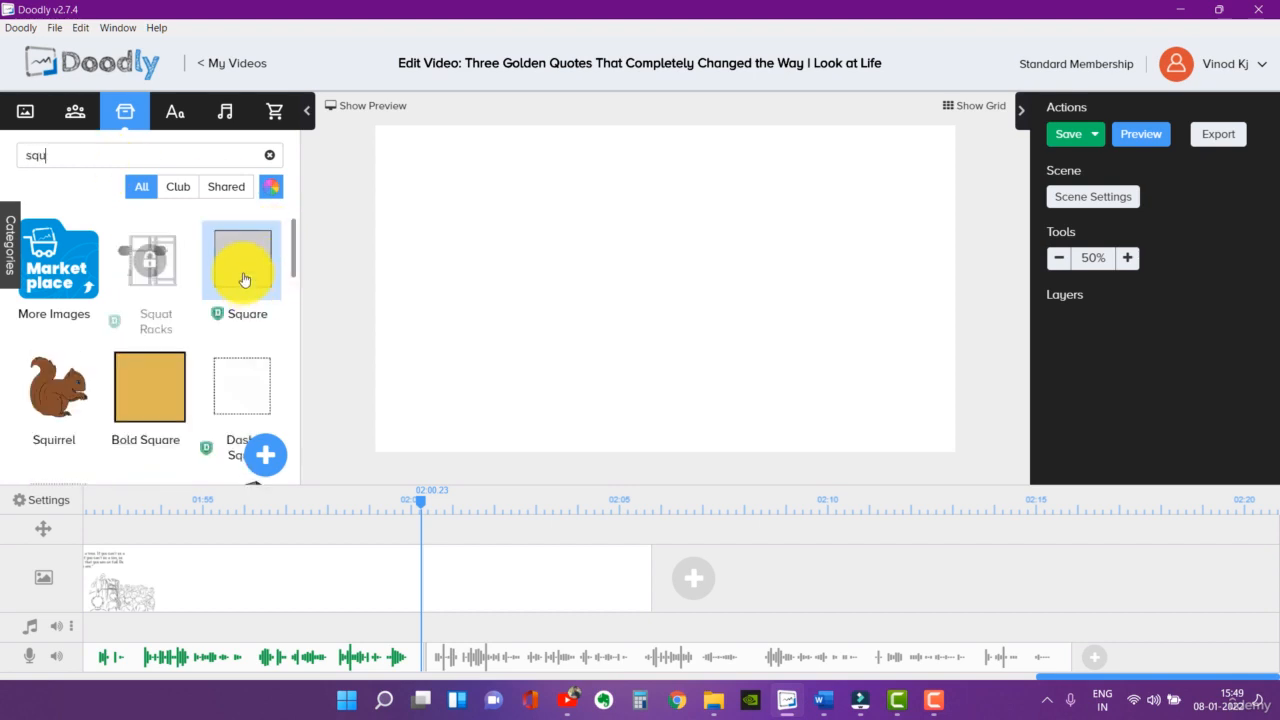
drag(243, 280, 502, 389)
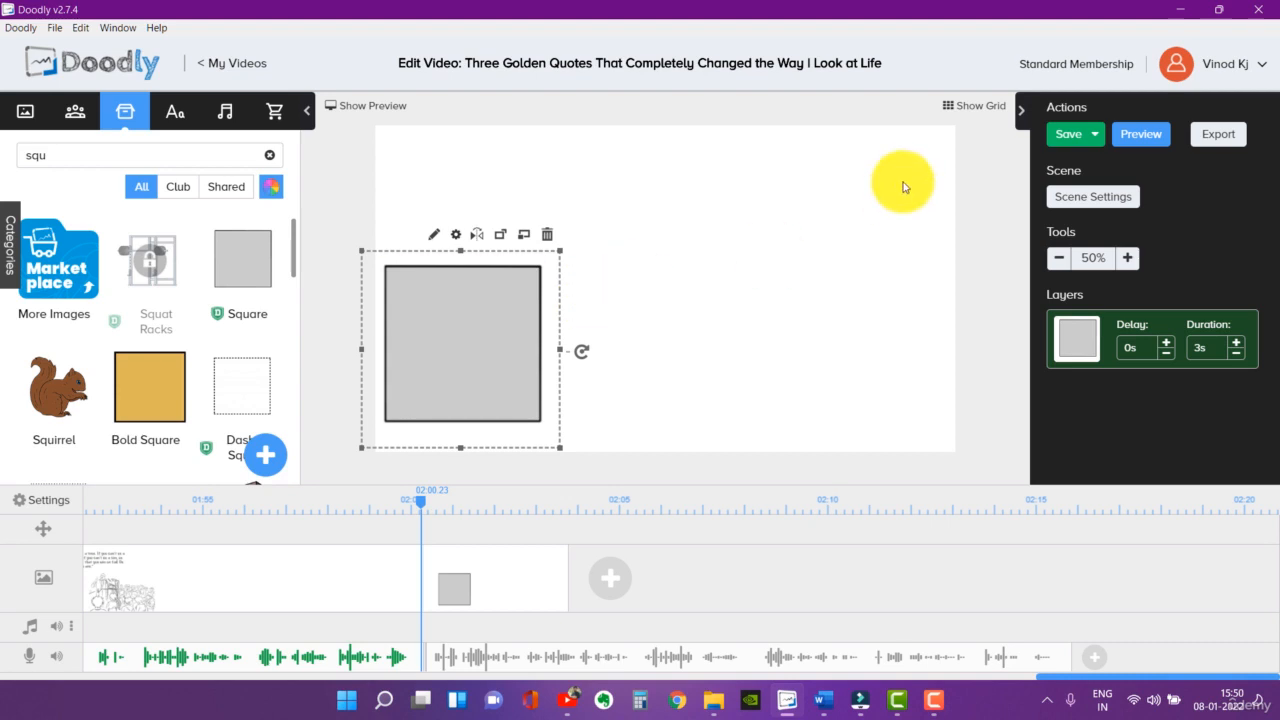
- Show the grid, enlarge the square to about 1063 × 1058 px and position it in the left half of the scene
click(987, 109)
drag(560, 251, 651, 137)
drag(523, 263, 510, 237)
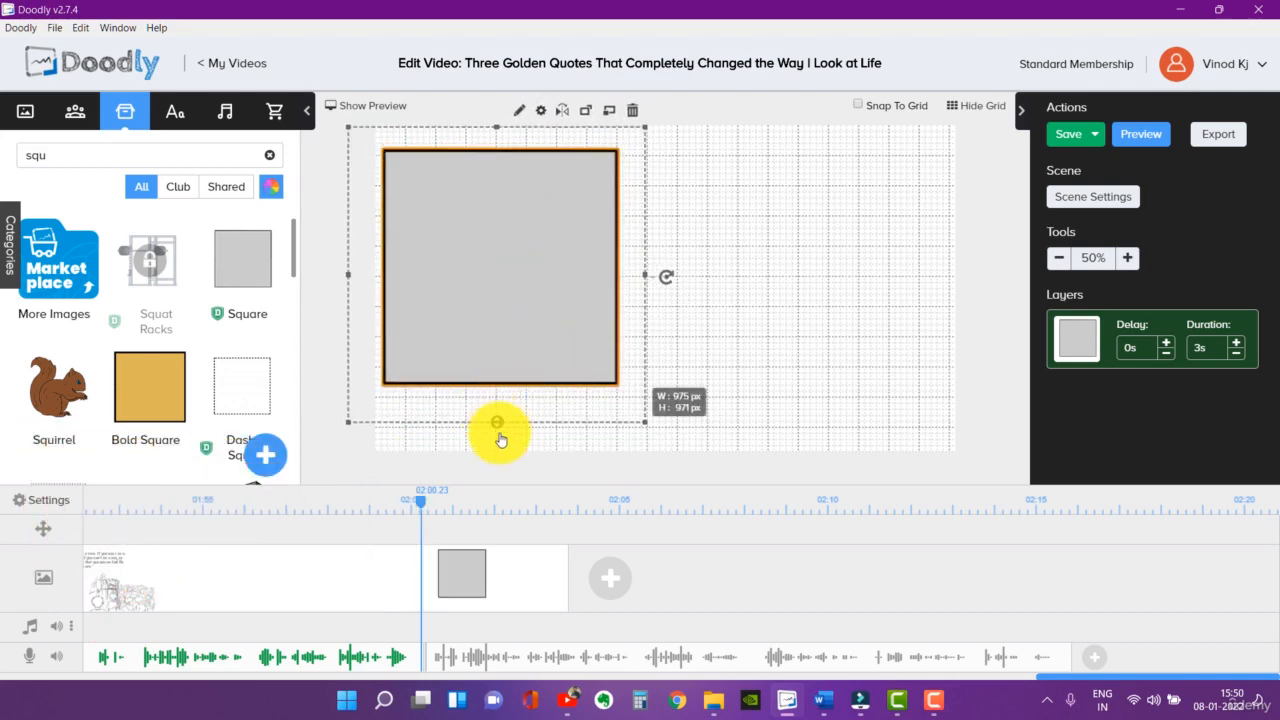
drag(499, 436, 500, 449)
drag(500, 354, 533, 282)
- Duplicate the grey square and place the copy in the right half of the scene
right_click(533, 282)
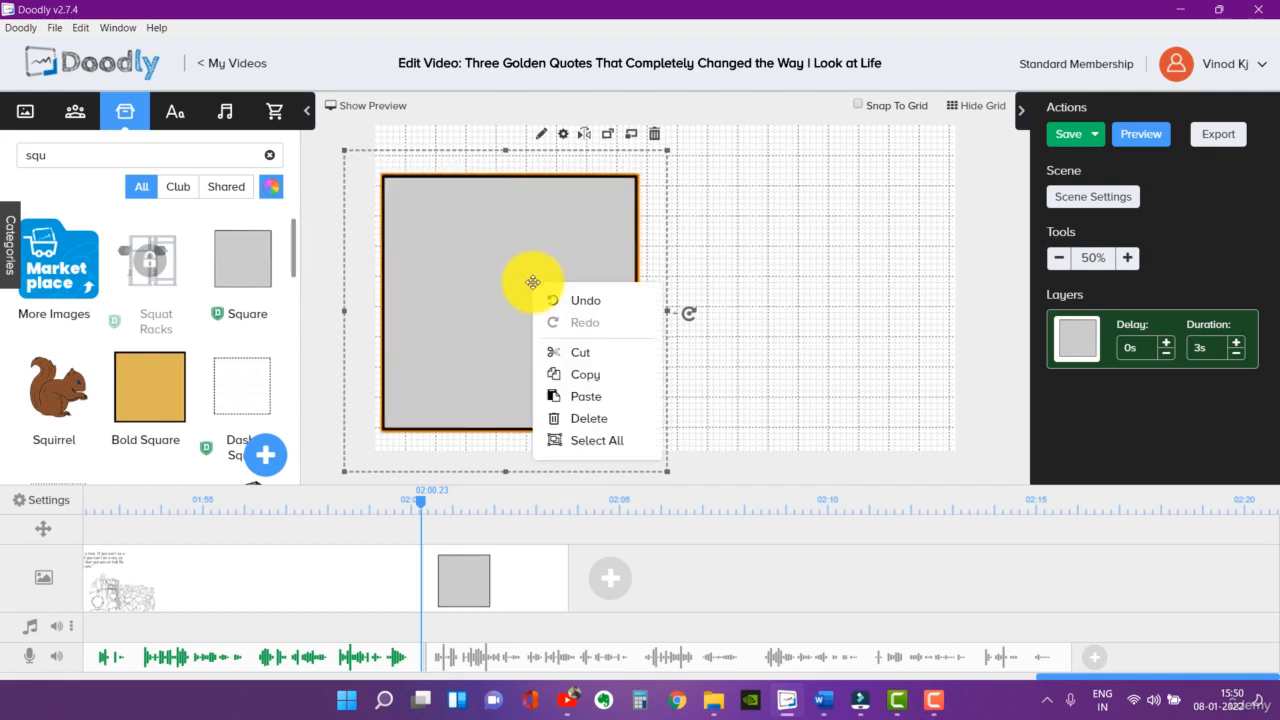
click(599, 380)
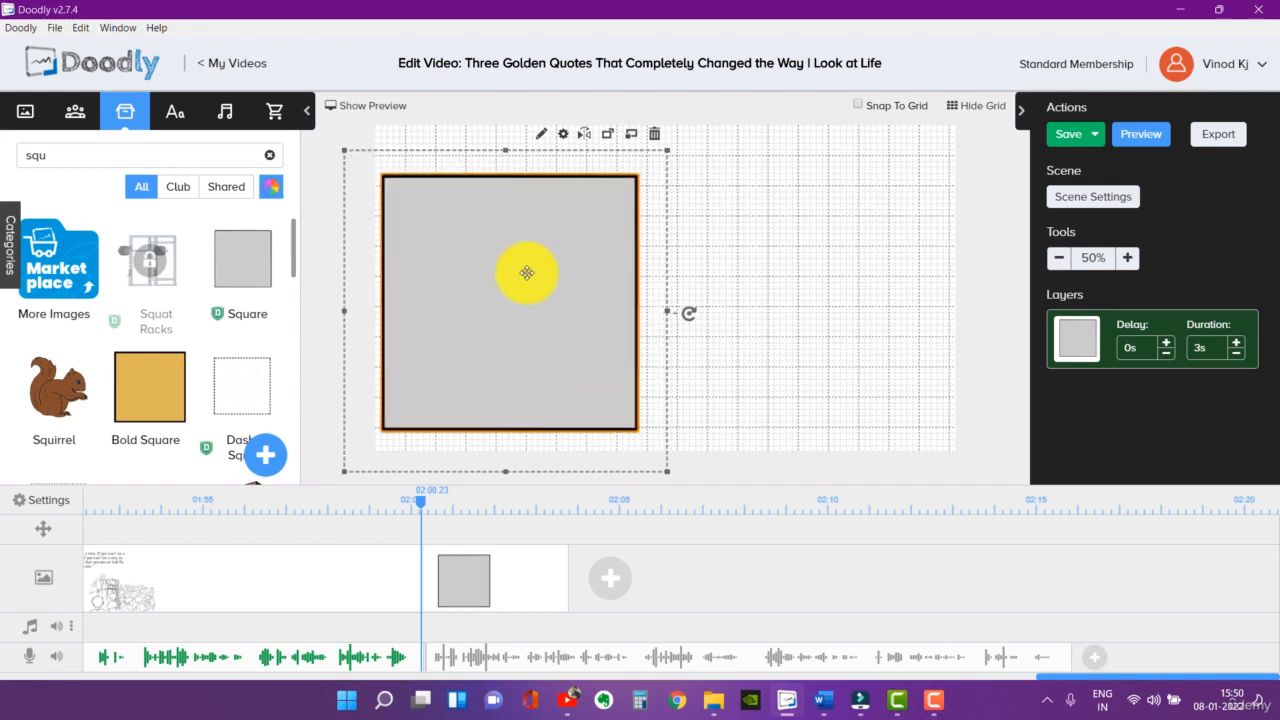
key(ctrl+v)
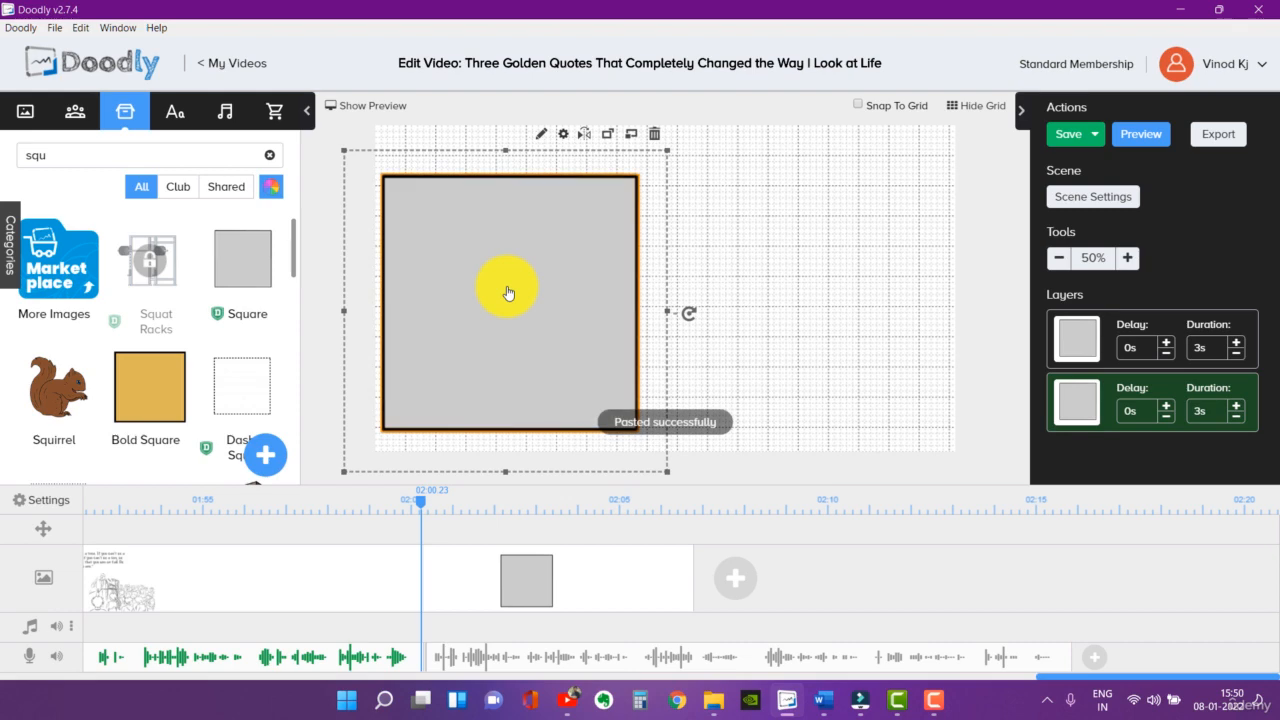
drag(517, 287, 815, 286)
- Enlarge the left square to about 1151 × 1145 px and reposition it near the left edge of the scene
click(523, 297)
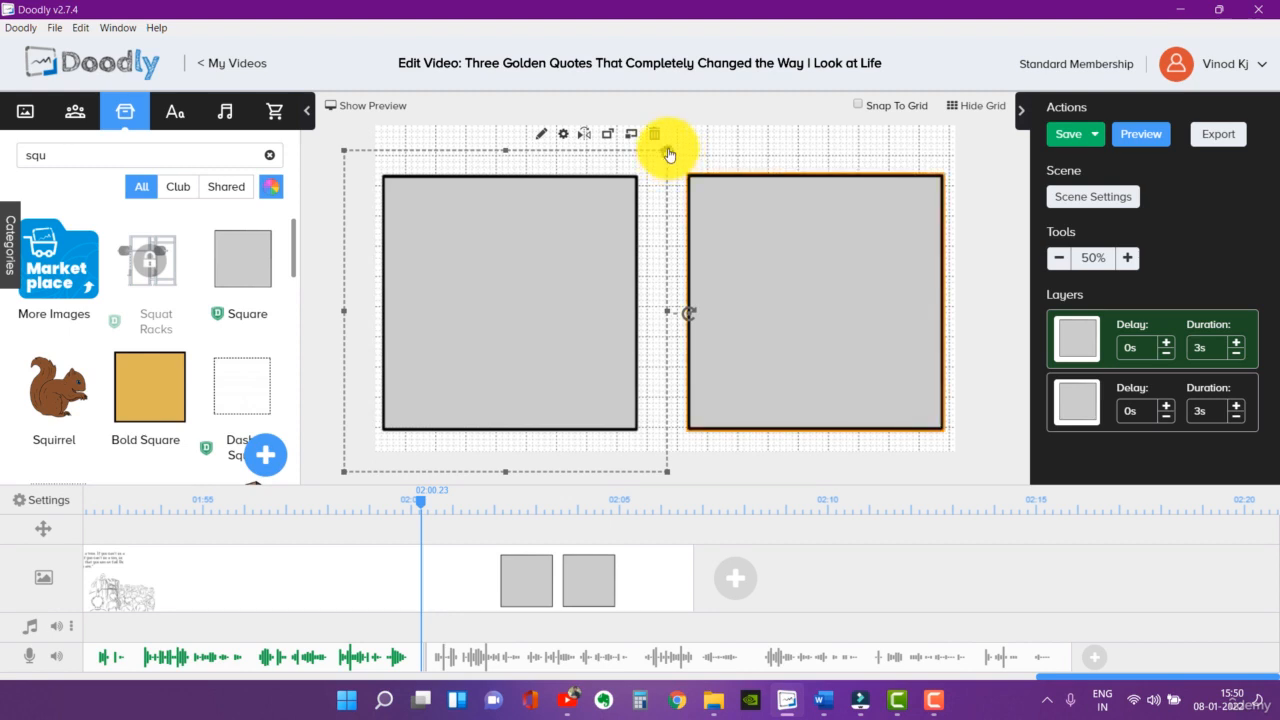
drag(669, 154, 666, 143)
drag(551, 229, 556, 230)
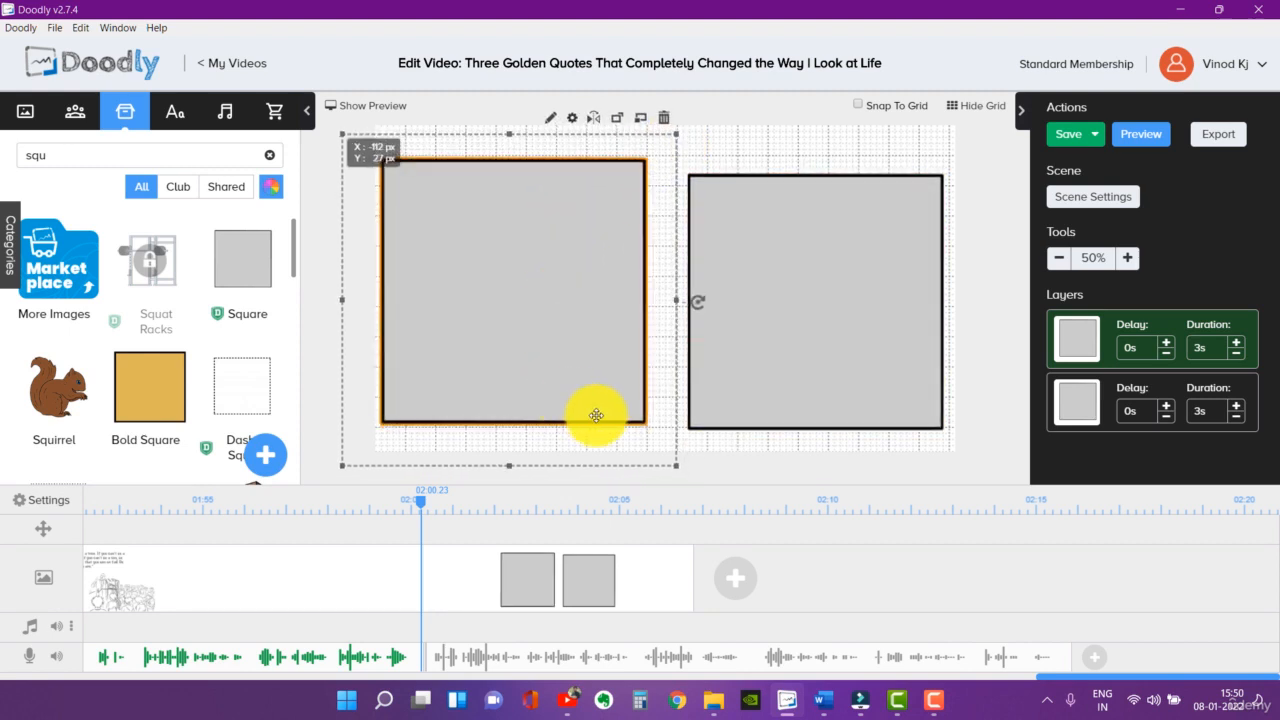
drag(677, 470, 700, 386)
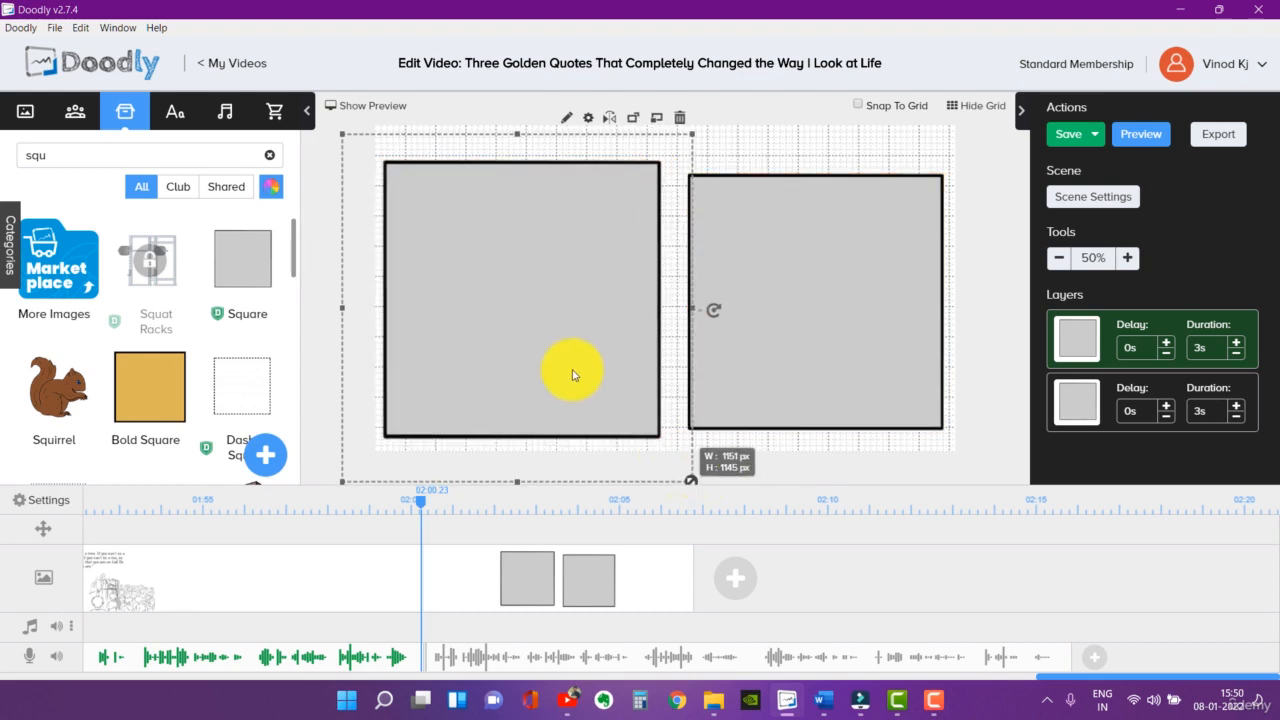
drag(571, 371, 578, 363)
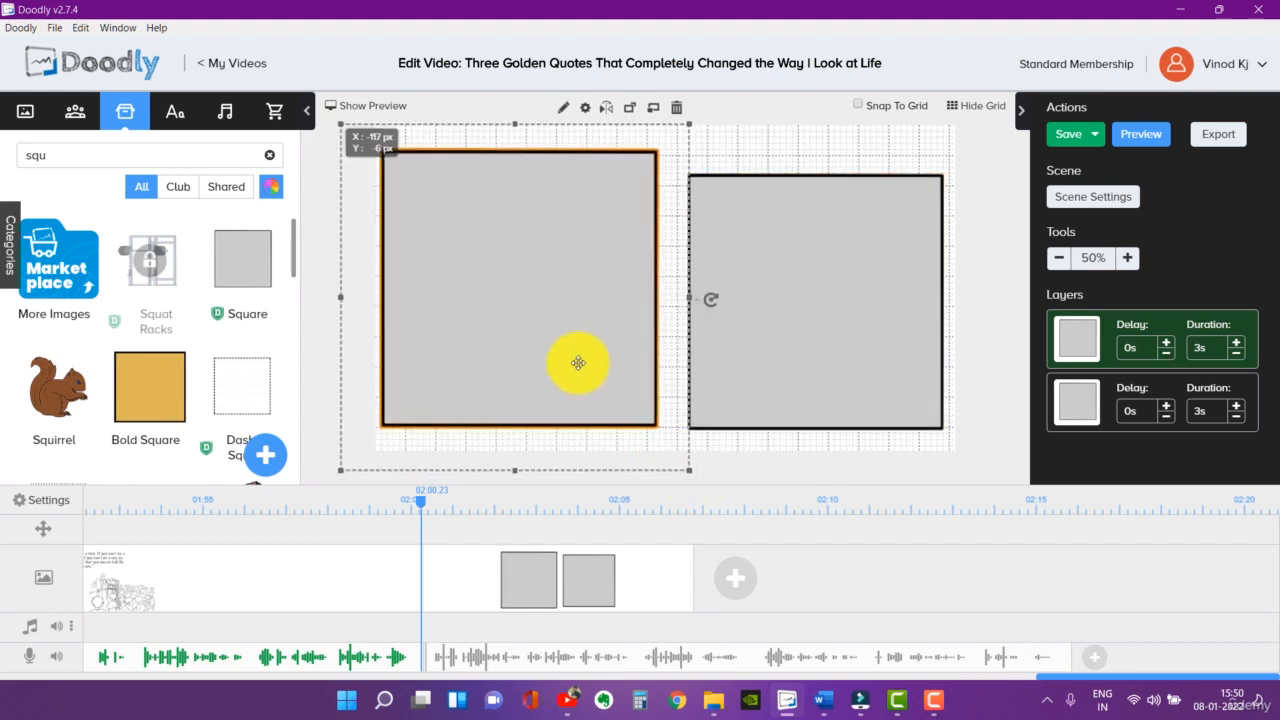
- Enlarge the right square to match the left one and align it beside it with a narrow gap
click(808, 303)
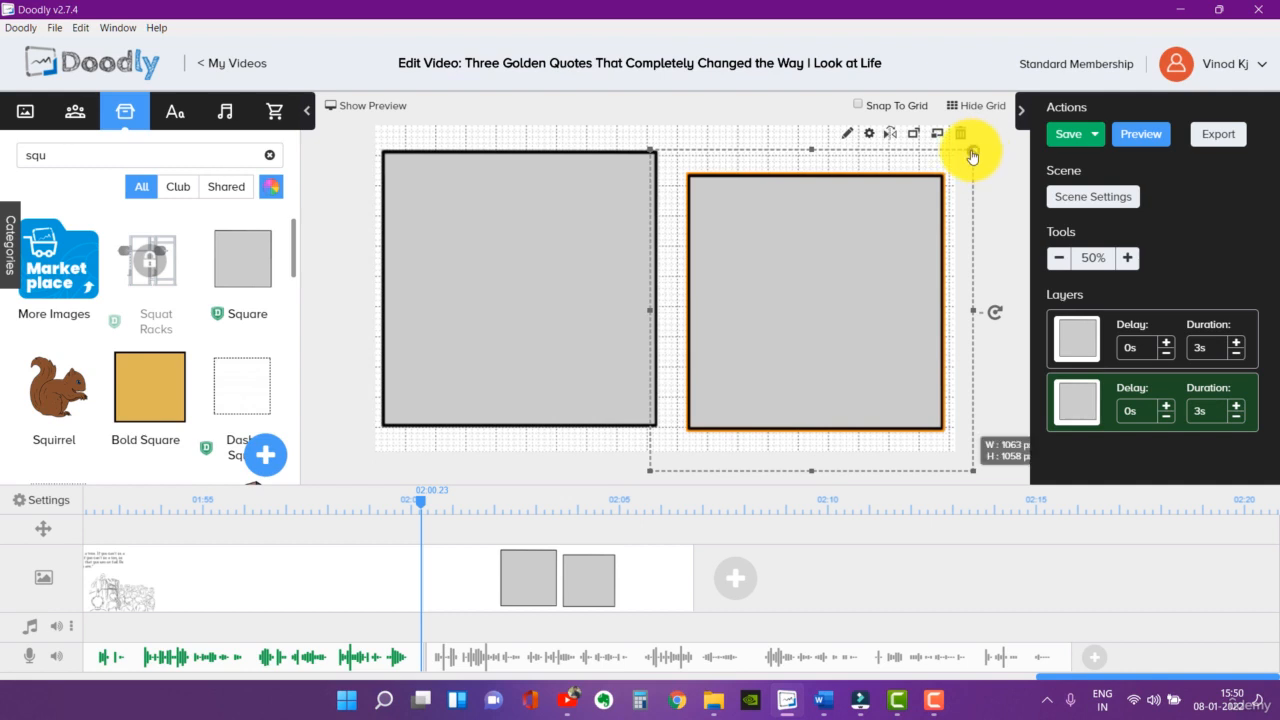
drag(972, 155, 991, 134)
drag(880, 206, 837, 223)
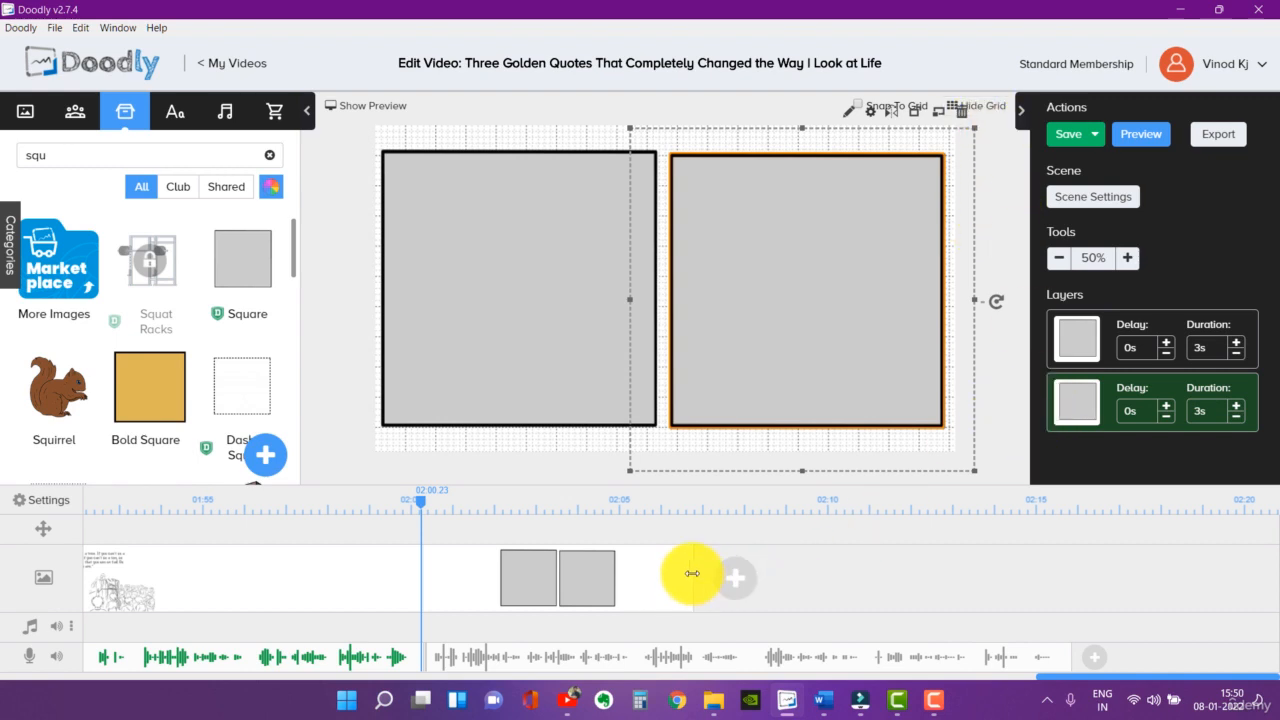
- Extend the scene to the end of the voiceover, giving both squares a duration of 7.6 s
drag(692, 573, 1074, 570)
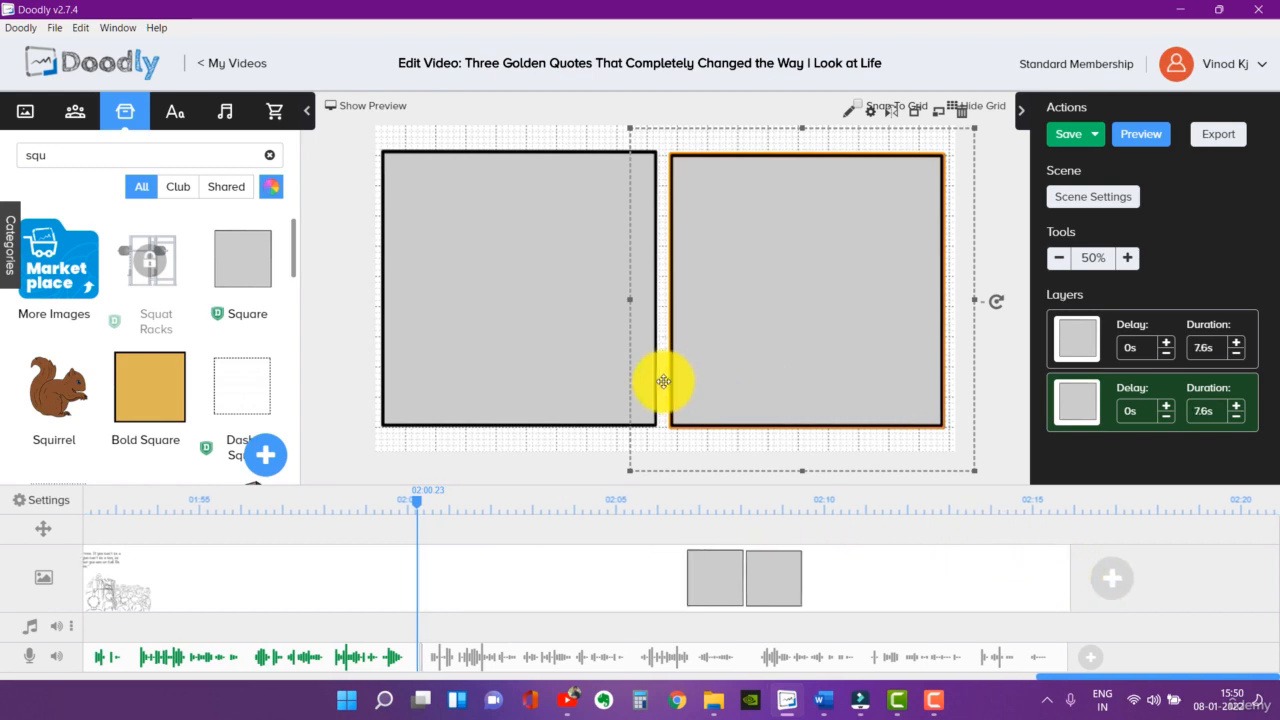
click(594, 389)
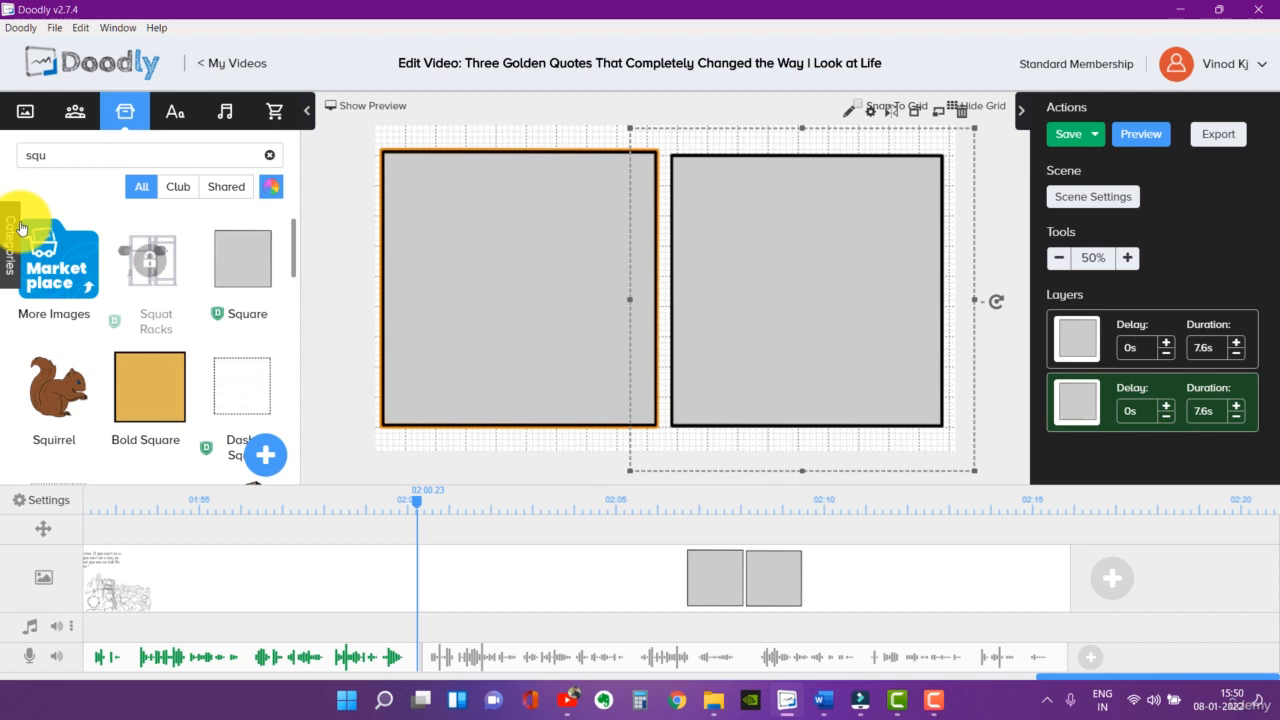
- Search the characters for "work" and add the suited man working on a laptop at a desk to the left square
click(76, 112)
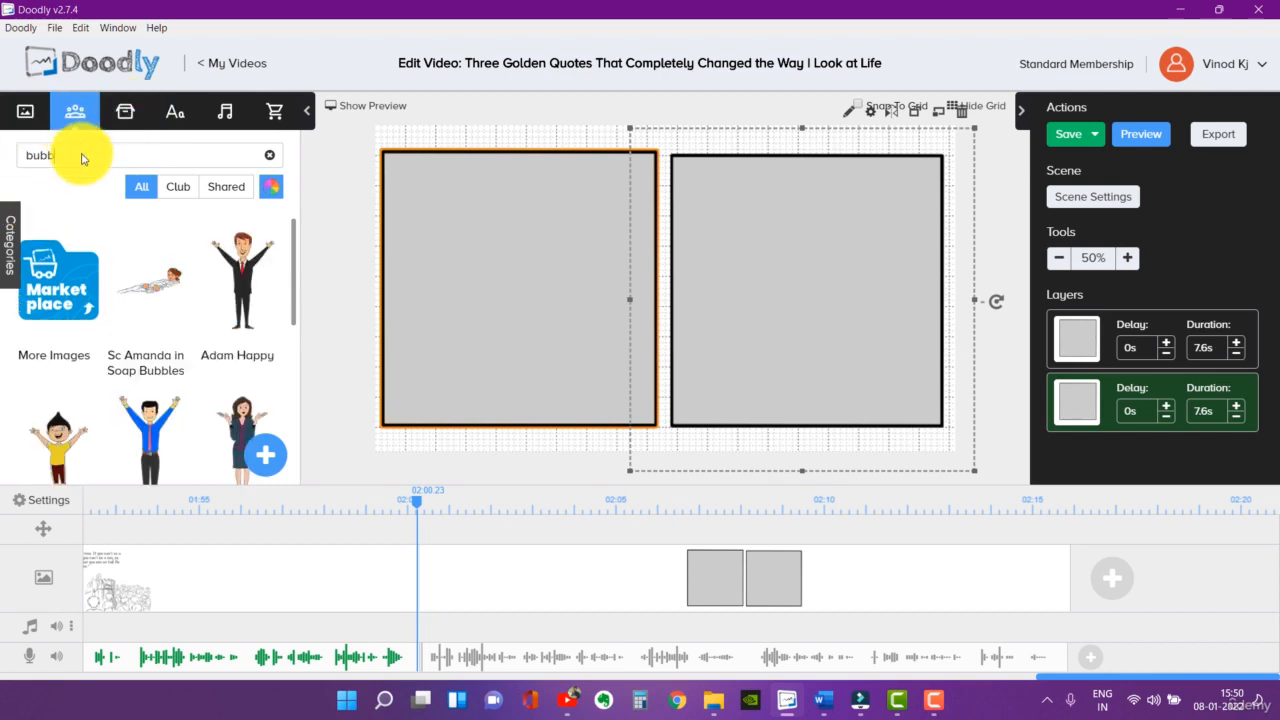
key(BackSpace)
key(BackSpace)
key(BackSpace)
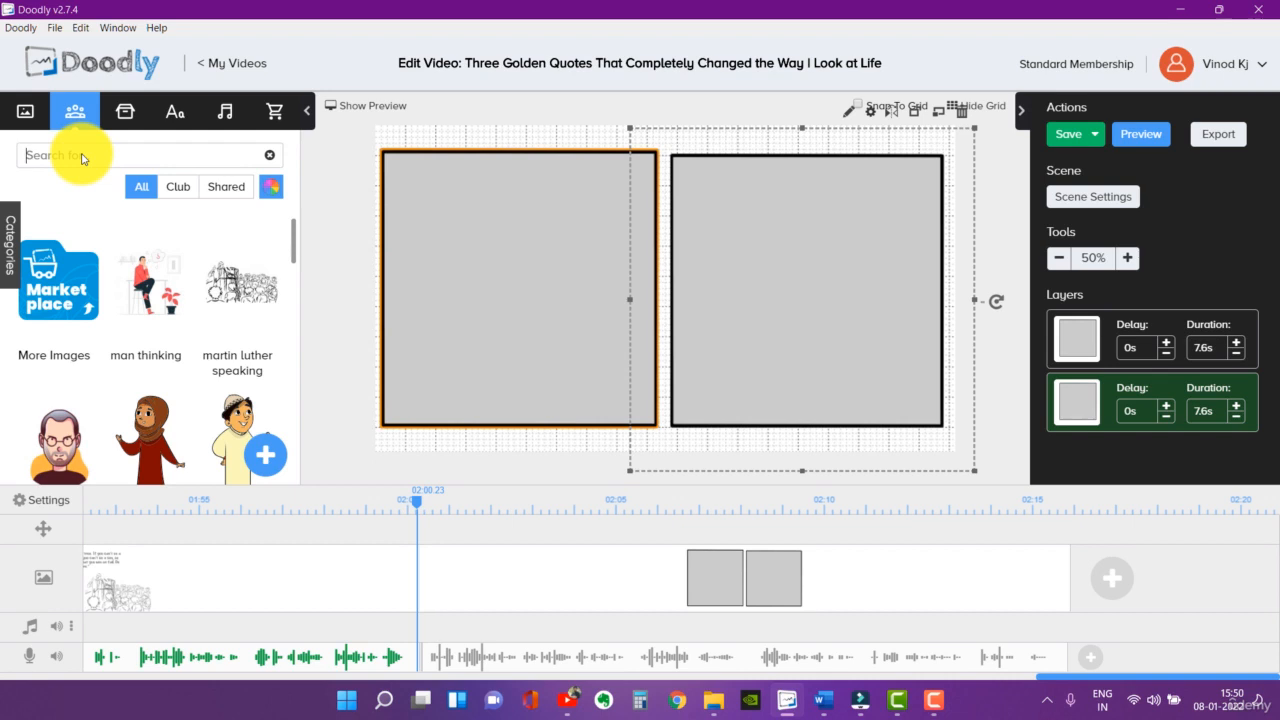
text(work)
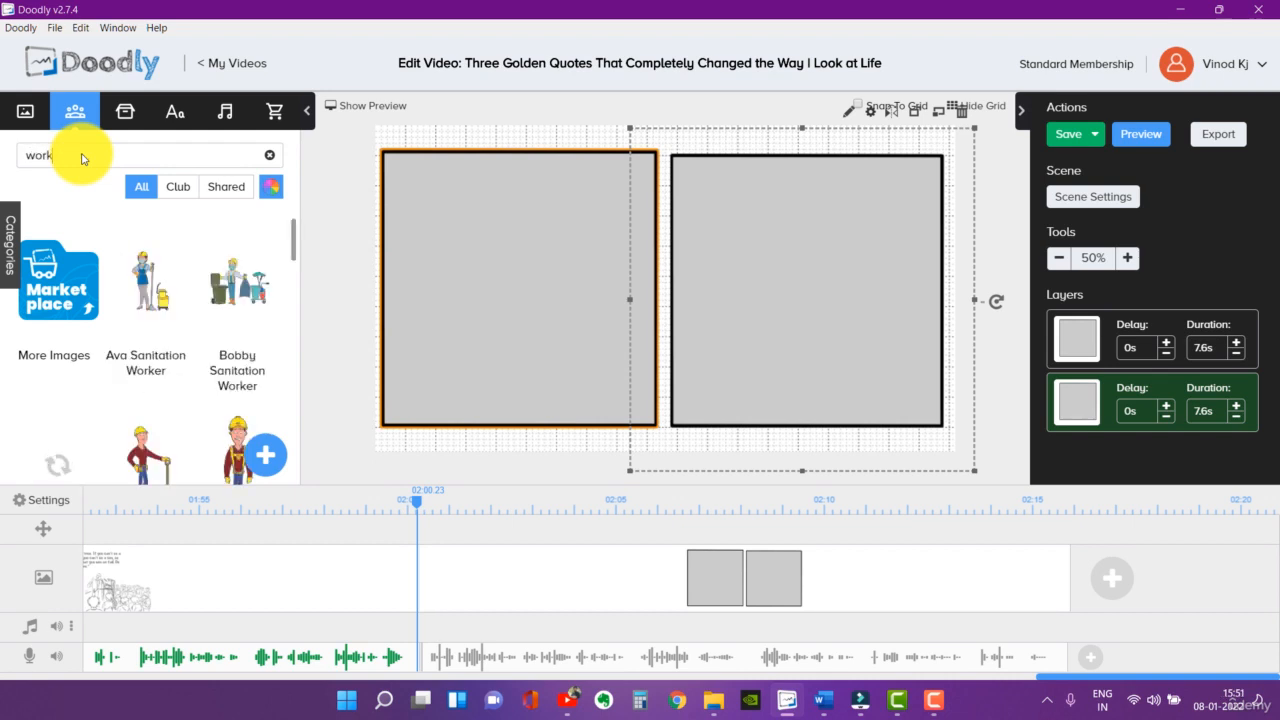
scroll(229, 337, down, 3)
scroll(229, 340, down, 5)
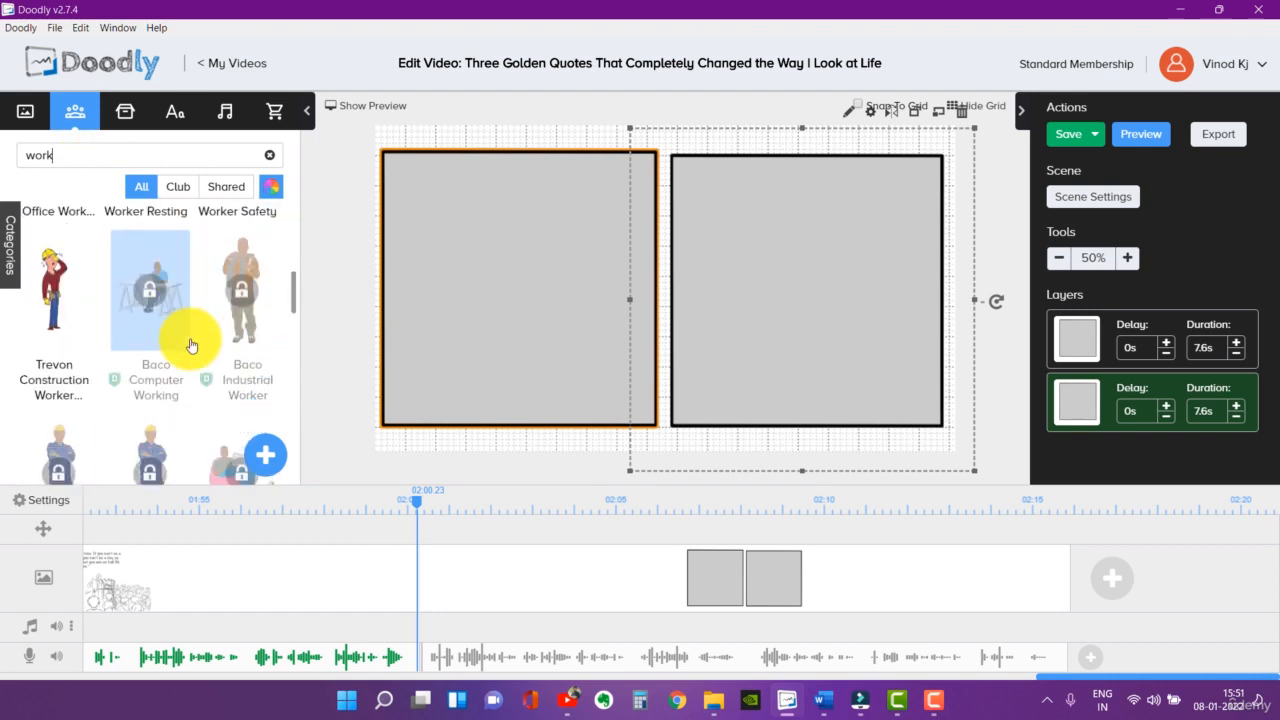
scroll(210, 336, down, 5)
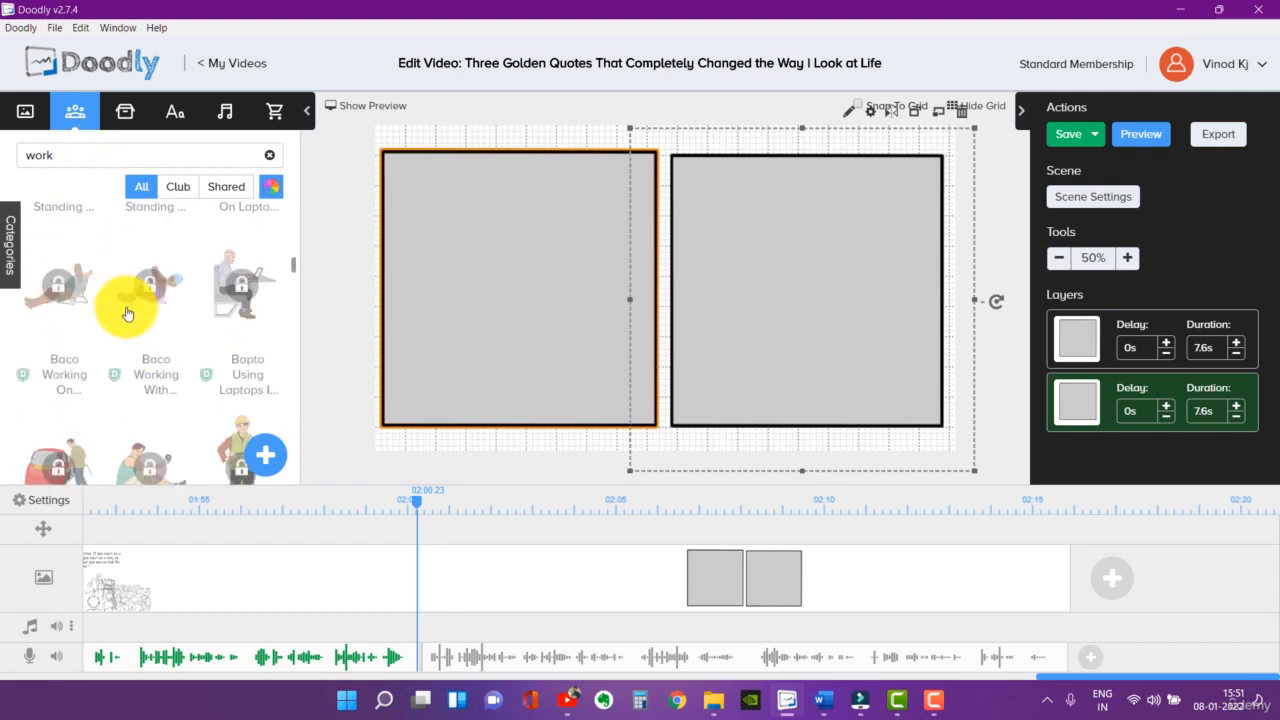
scroll(127, 314, down, 10)
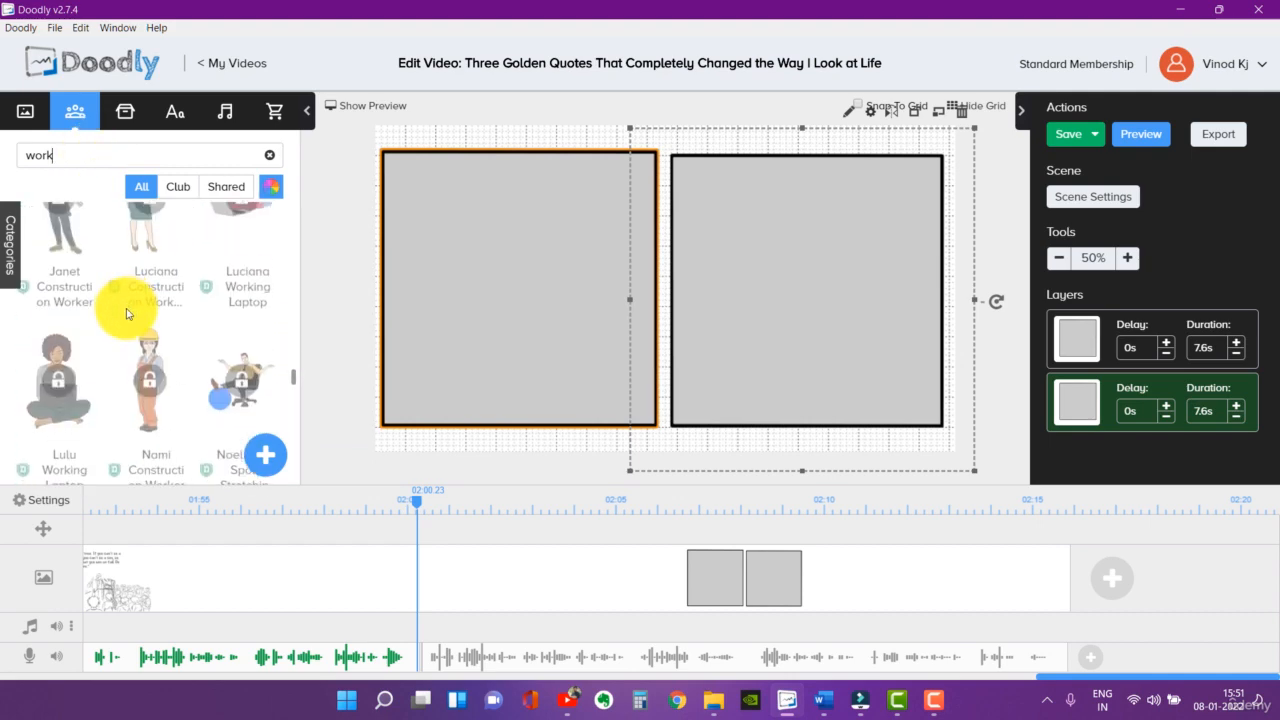
scroll(127, 314, down, 7)
scroll(127, 314, up, 3)
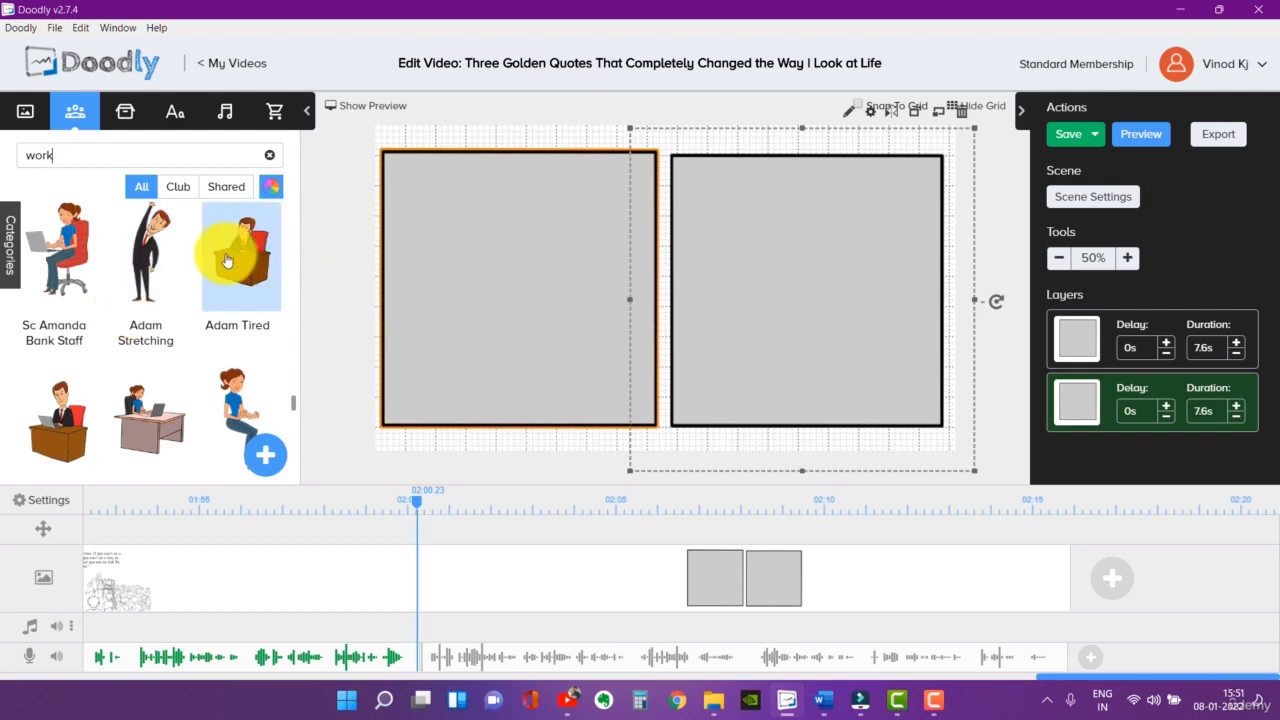
drag(52, 430, 479, 349)
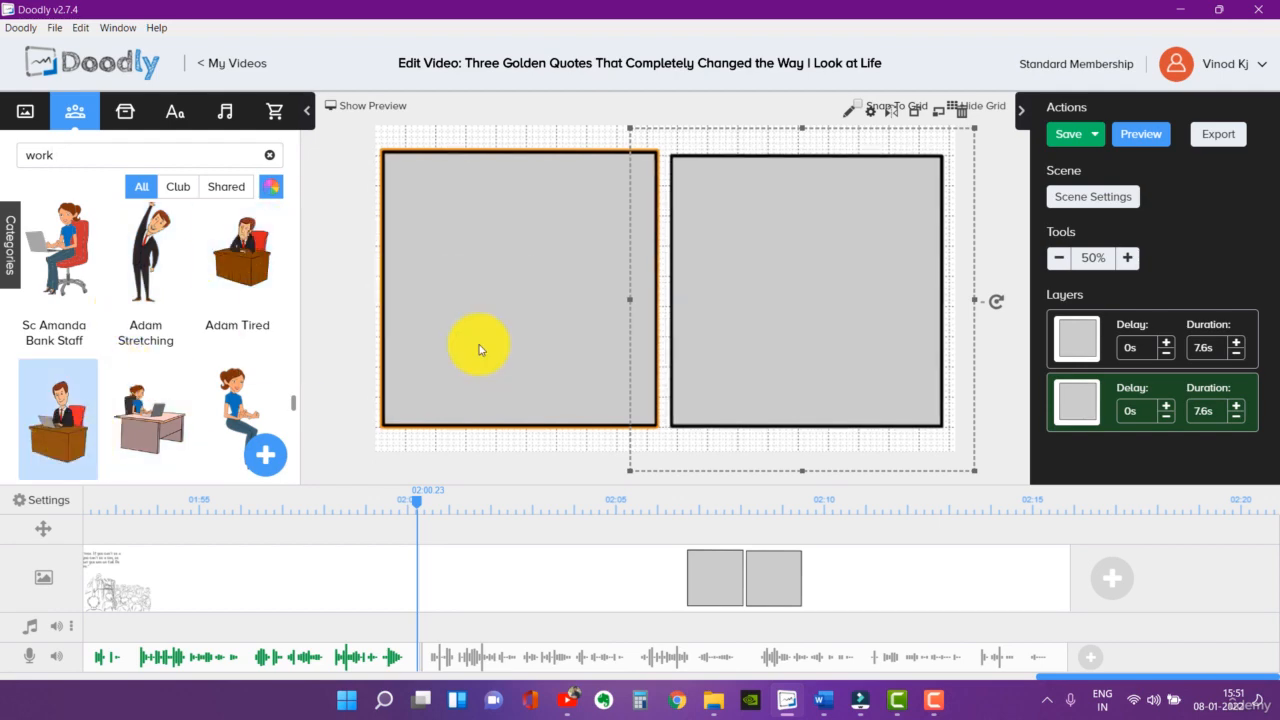
- Move the man at the desk to the right side of the left square and enlarge him slightly
click(578, 376)
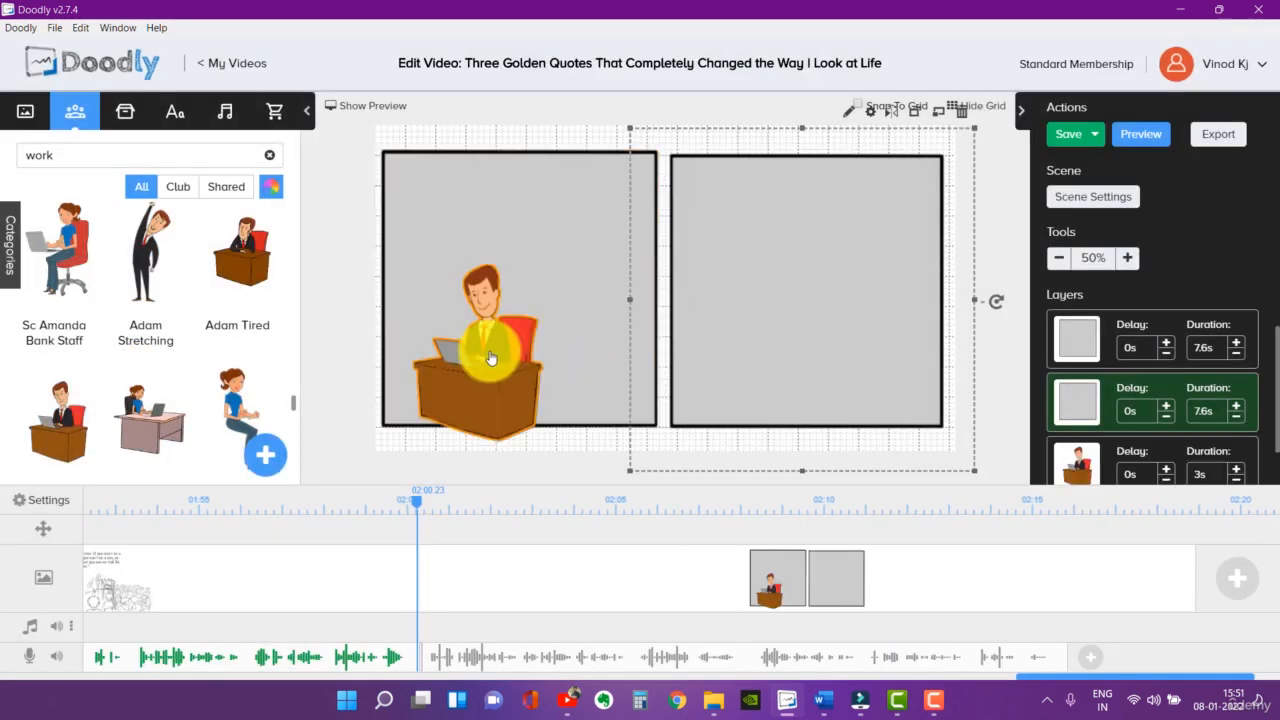
drag(514, 349, 543, 312)
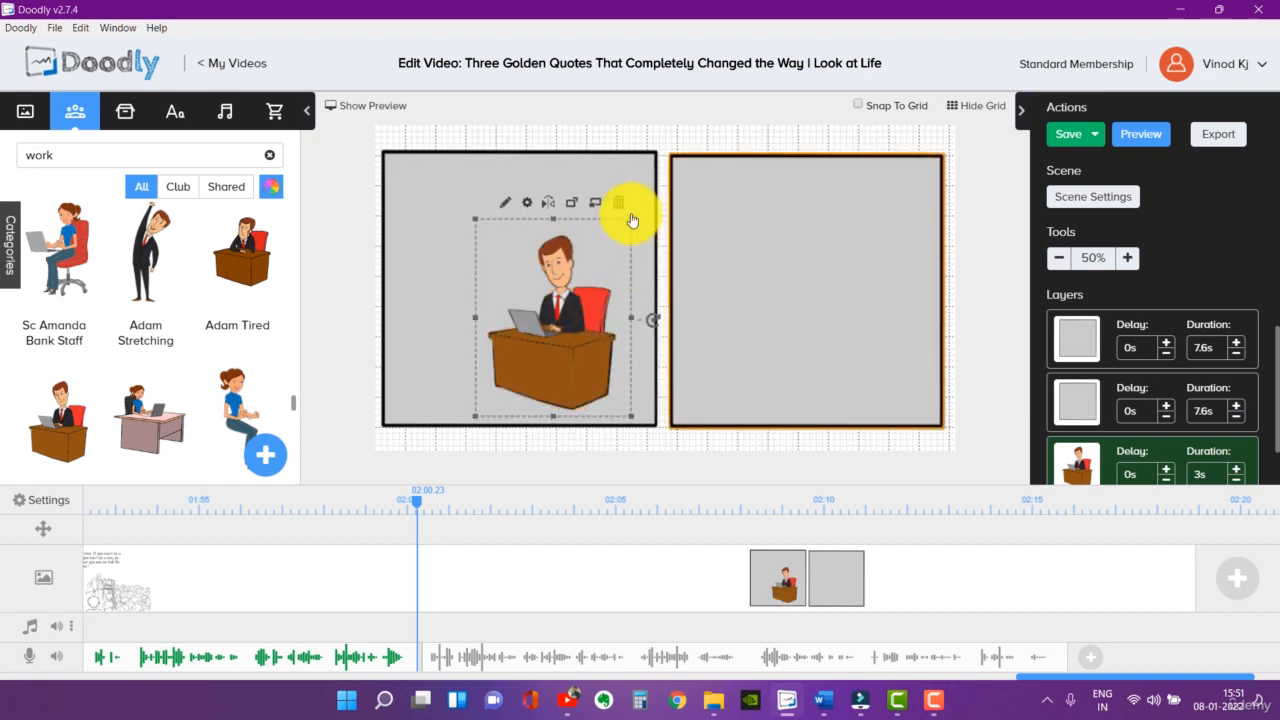
drag(636, 225, 650, 196)
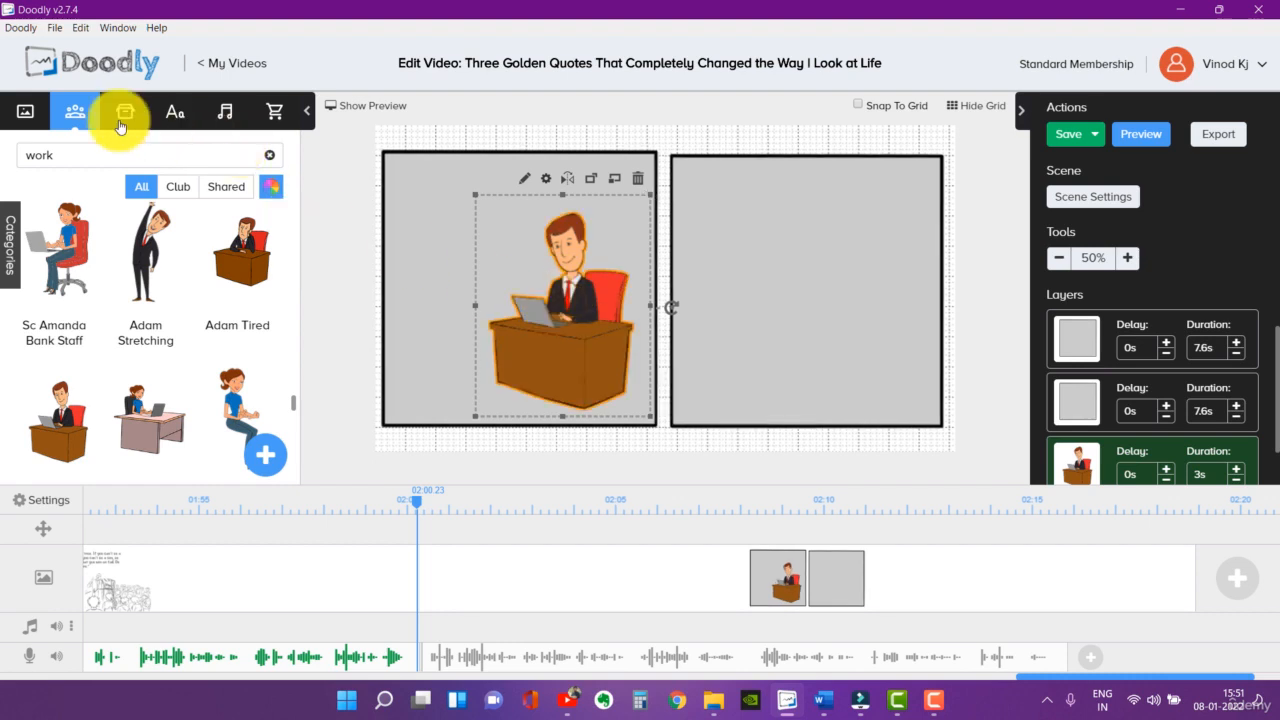
- Search the props for "bubb", place the Thought Bubble above and left of the man's head, and rotate it slightly counterclockwise
click(175, 115)
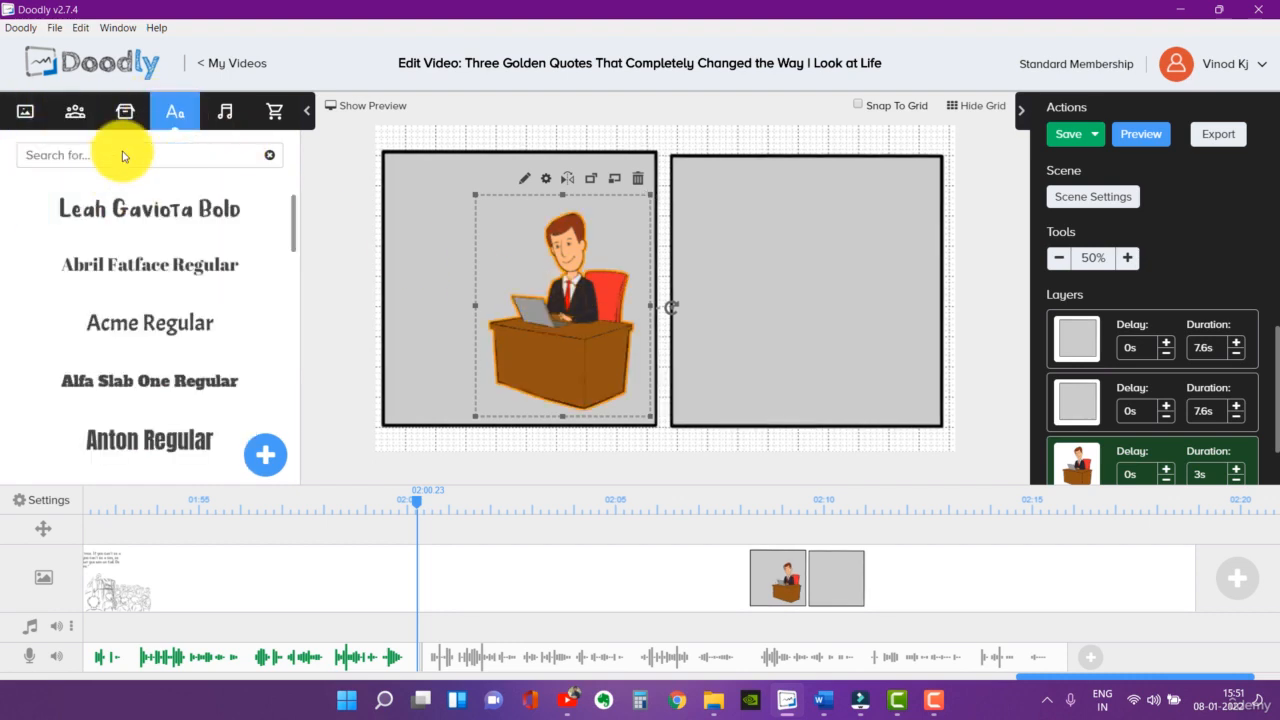
click(126, 110)
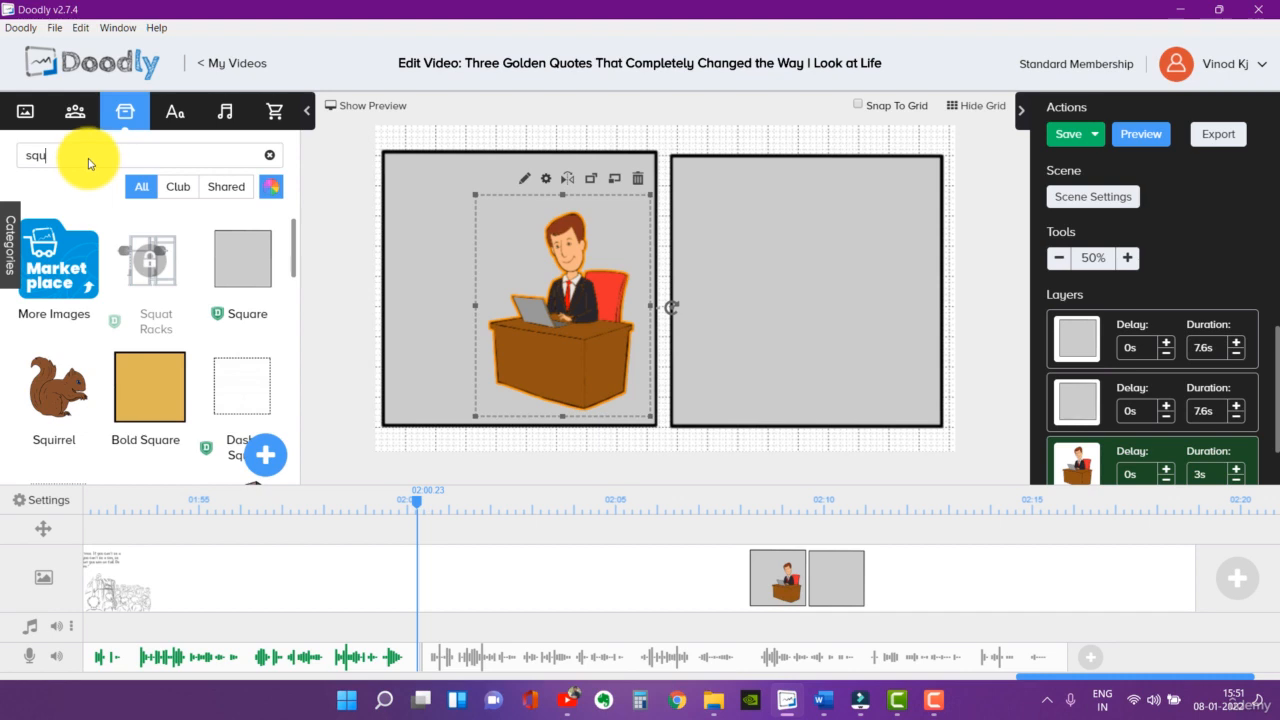
text(b)
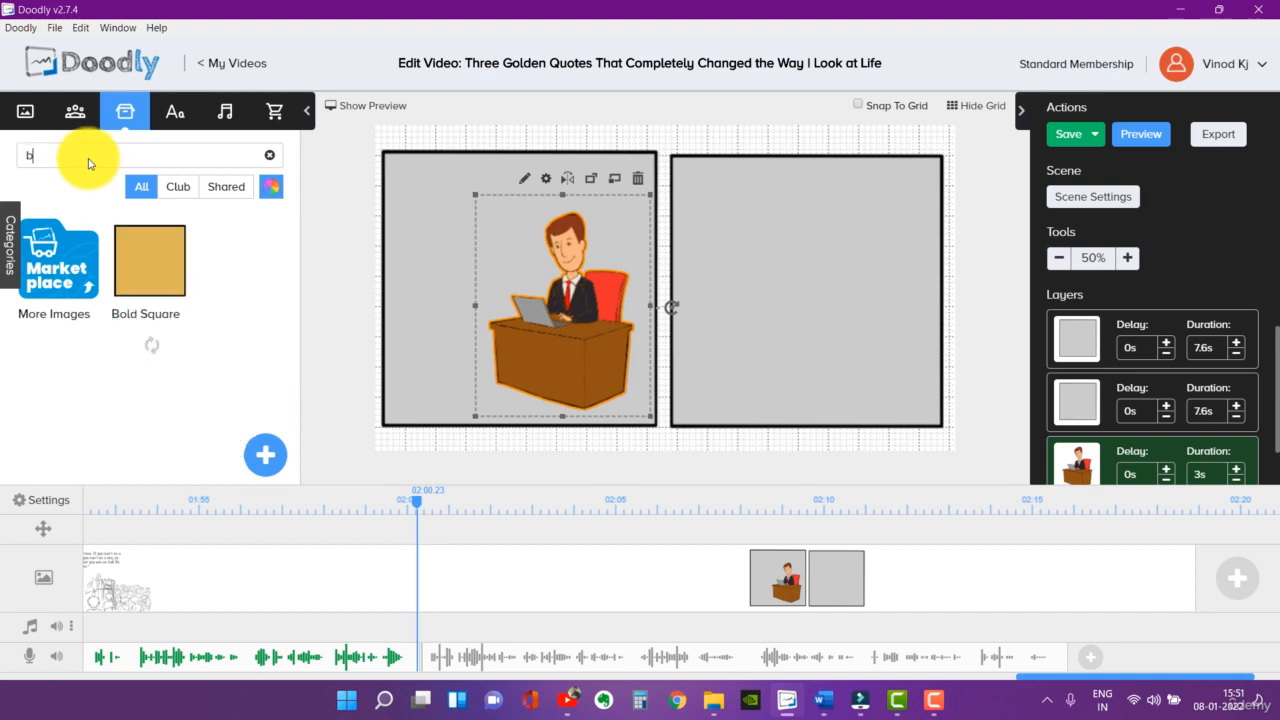
text(ubb)
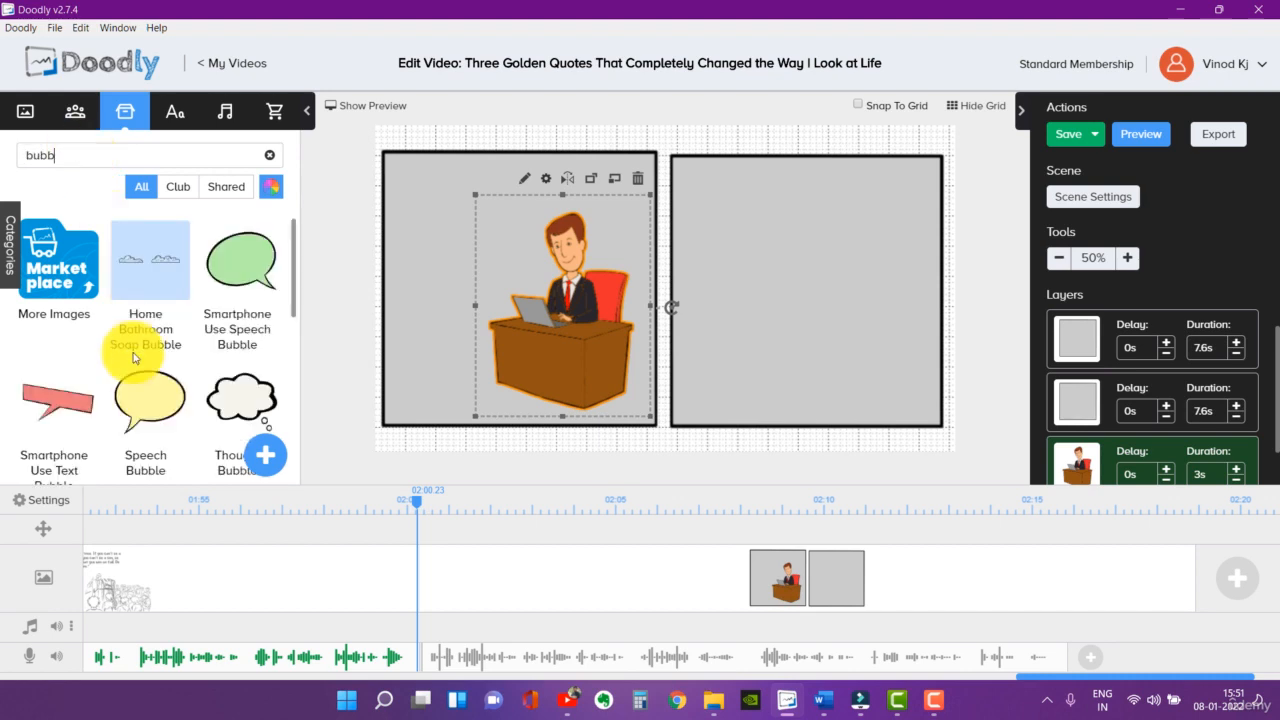
drag(238, 402, 468, 205)
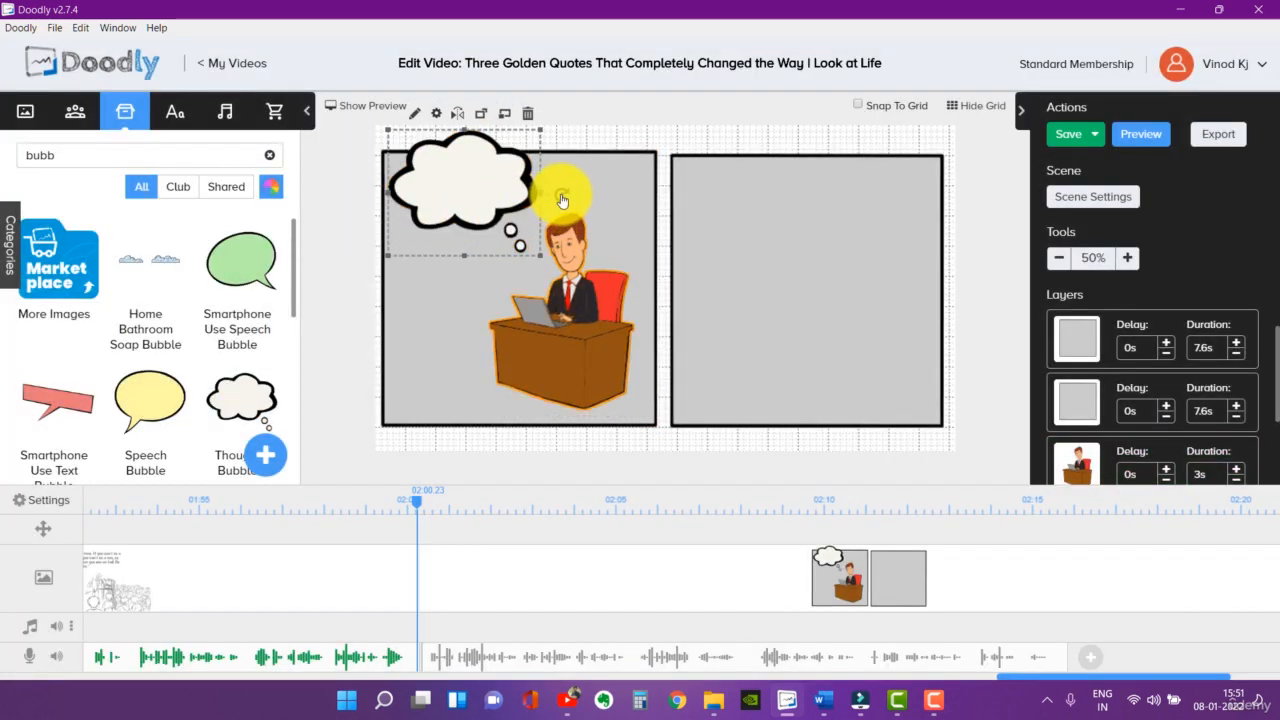
drag(563, 193, 563, 180)
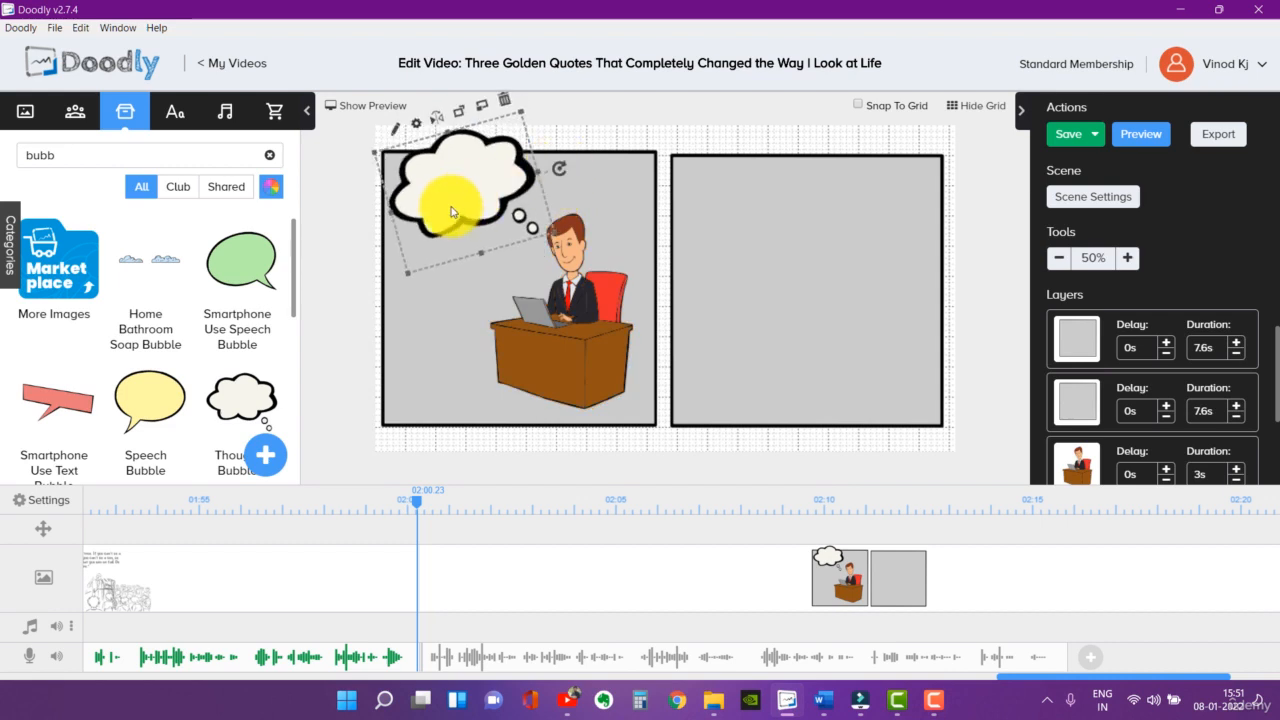
- Lower the thought bubble slightly and place a Leah Gaviota Bold text element over it
drag(449, 206, 451, 224)
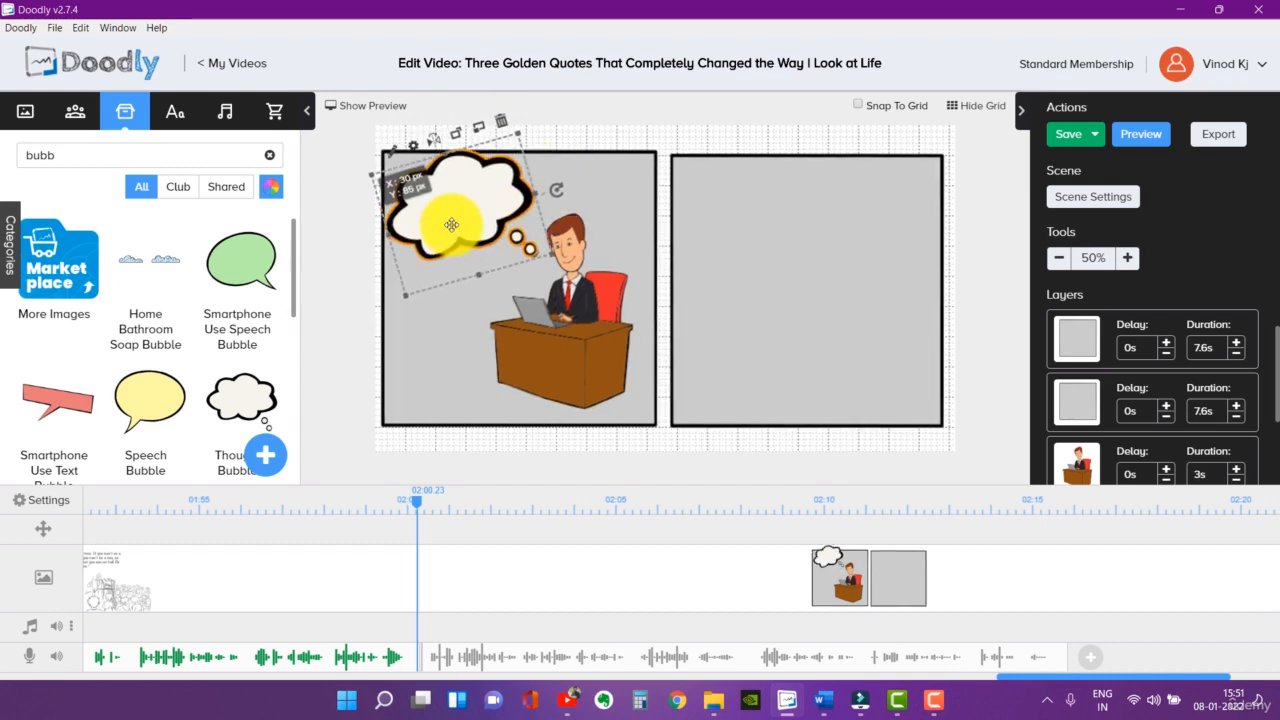
click(634, 134)
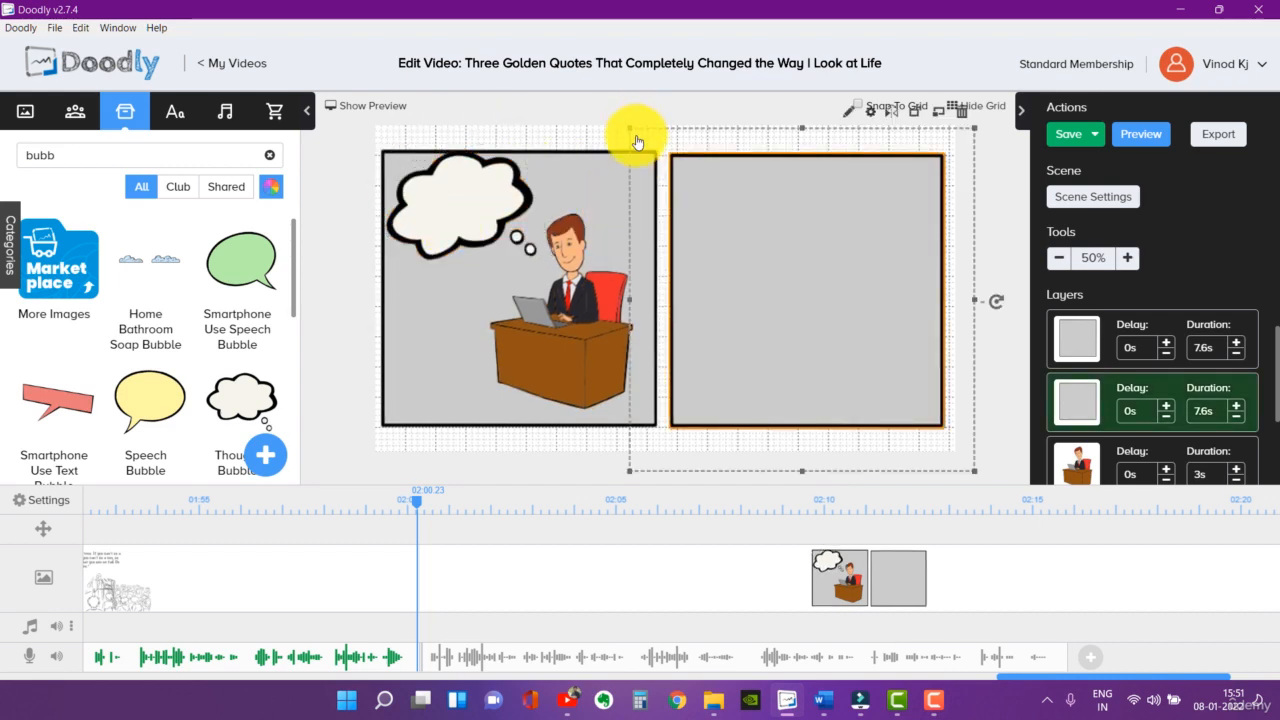
click(175, 111)
drag(196, 217, 468, 202)
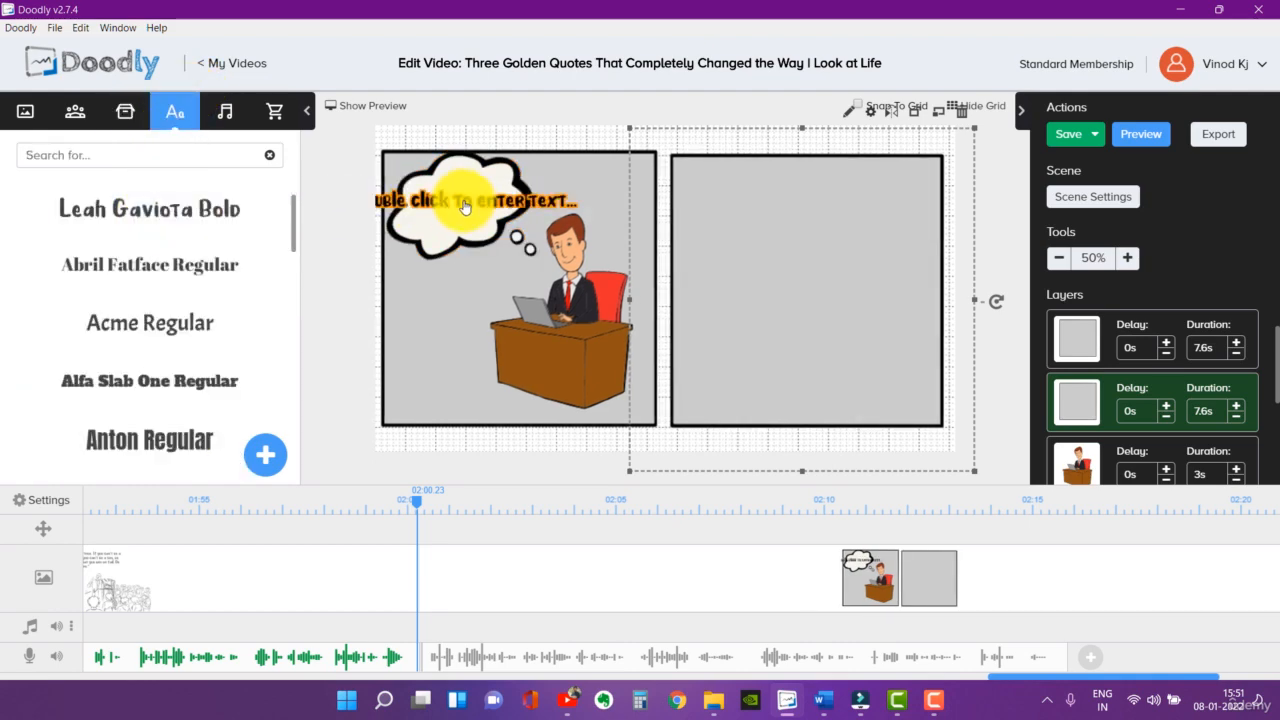
- Change the bubble text to "i am happy!" on two lines with Word Wrap enabled, and enlarge it to fill the thought bubble
double_click(565, 201)
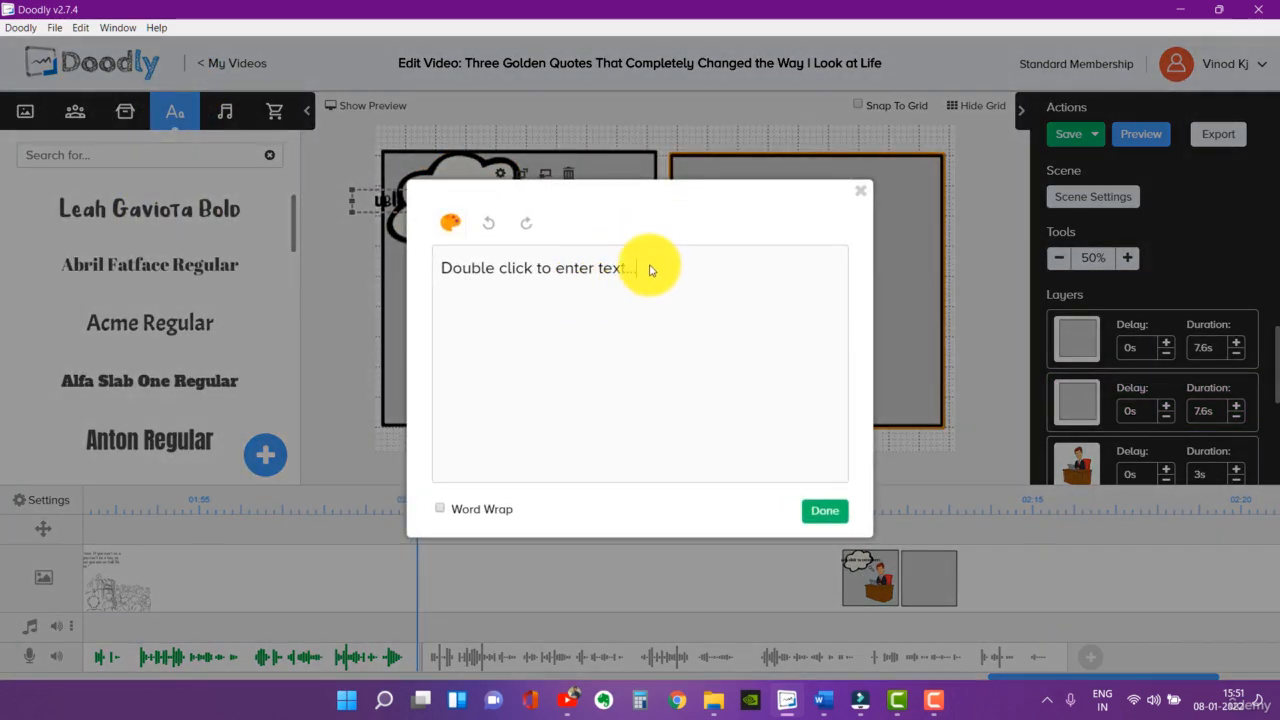
drag(648, 266, 340, 260)
text(i am)
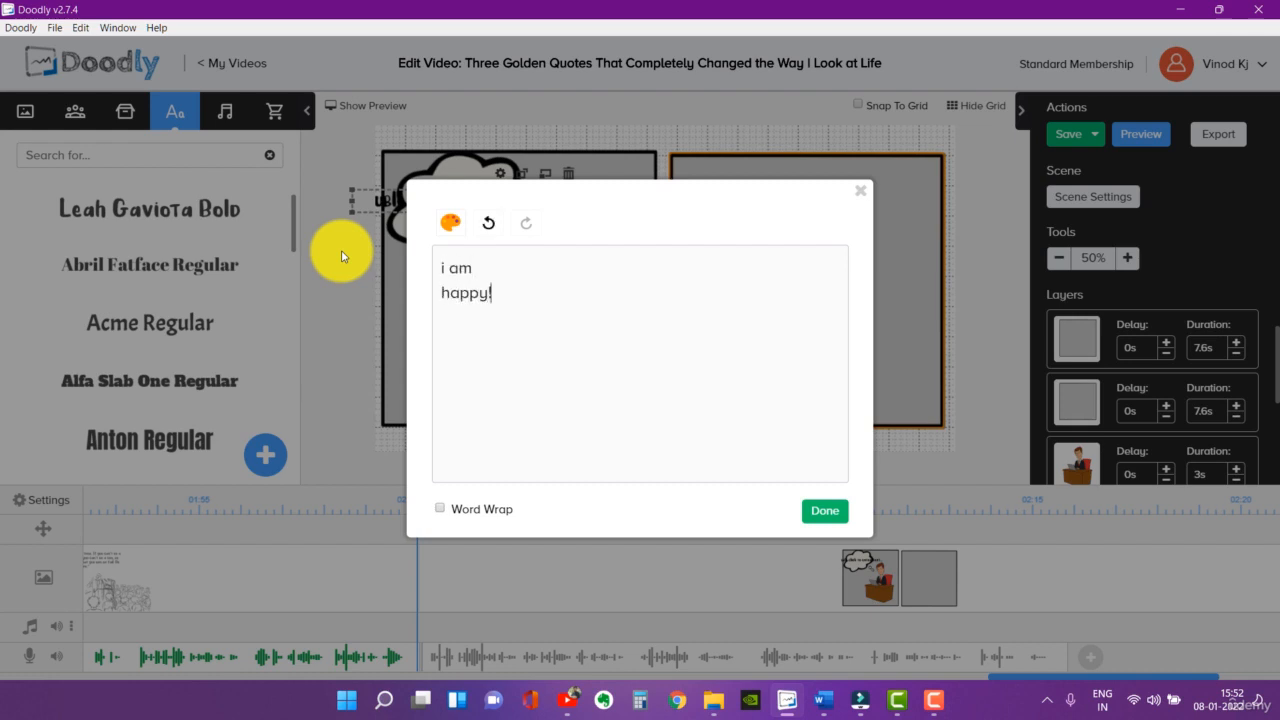
click(441, 509)
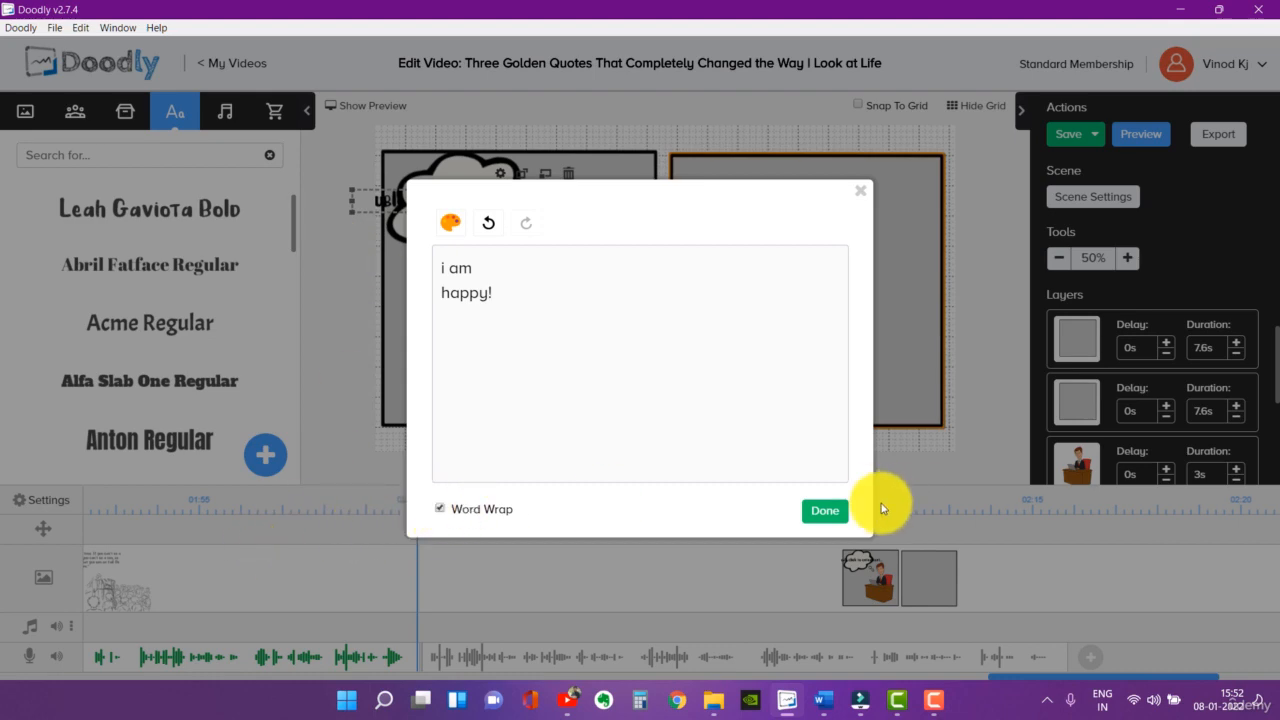
click(816, 513)
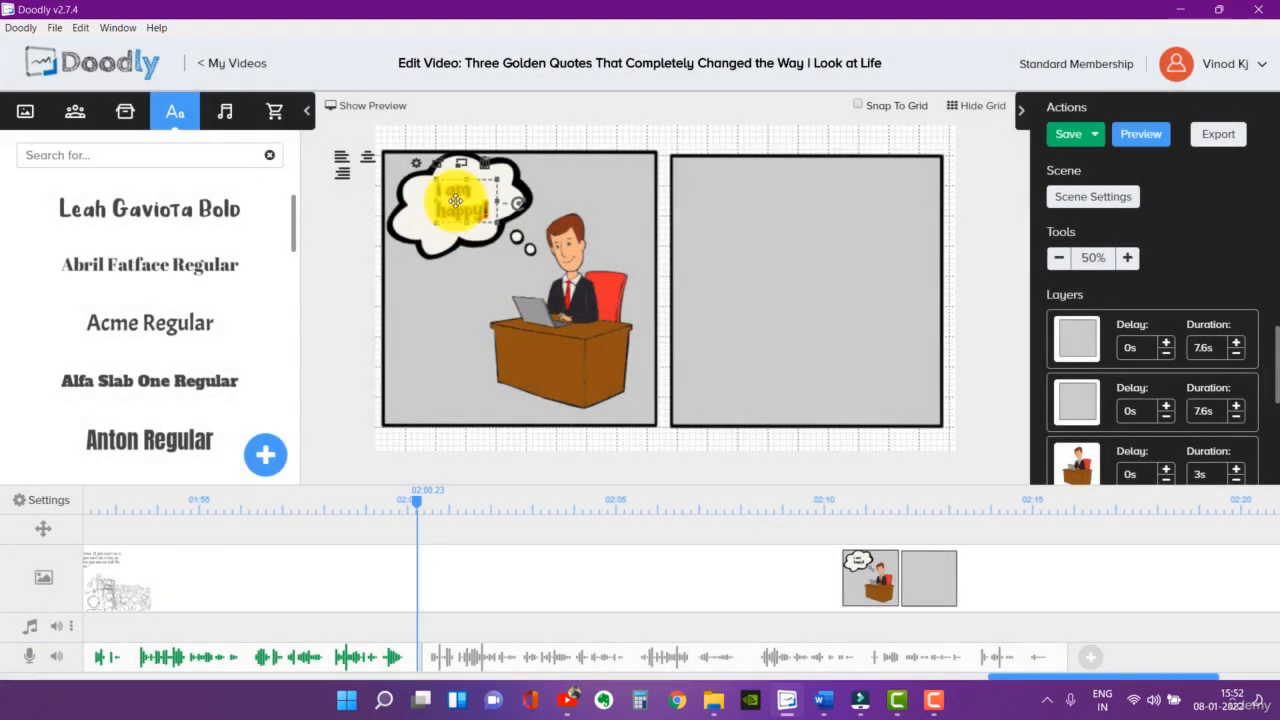
drag(489, 187, 461, 214)
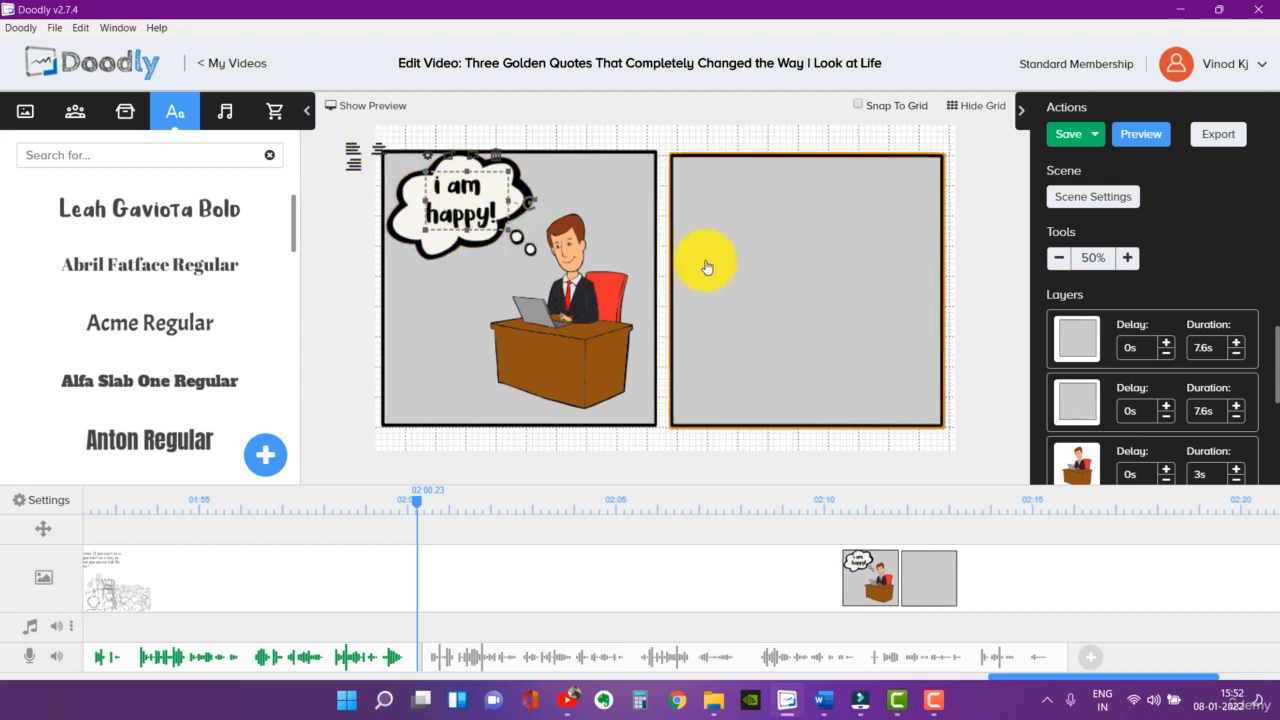
- Look through the "work" characters and search the character library for "adam"
click(810, 135)
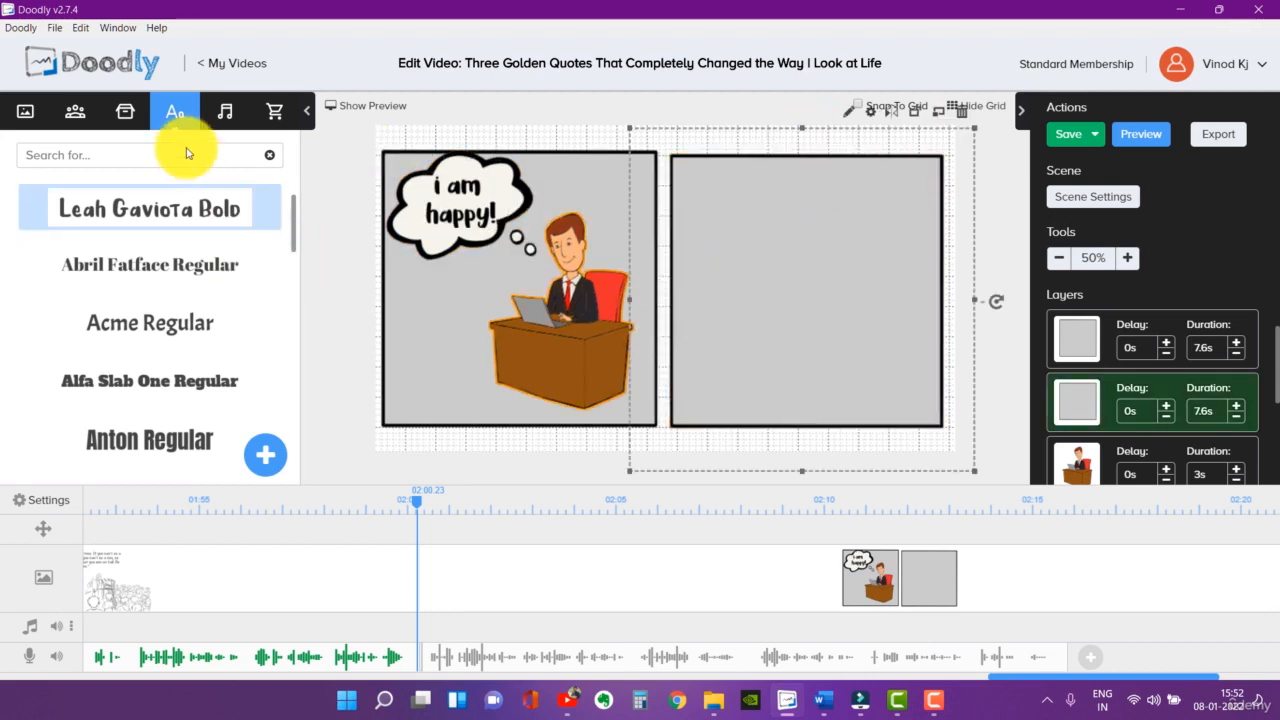
click(70, 121)
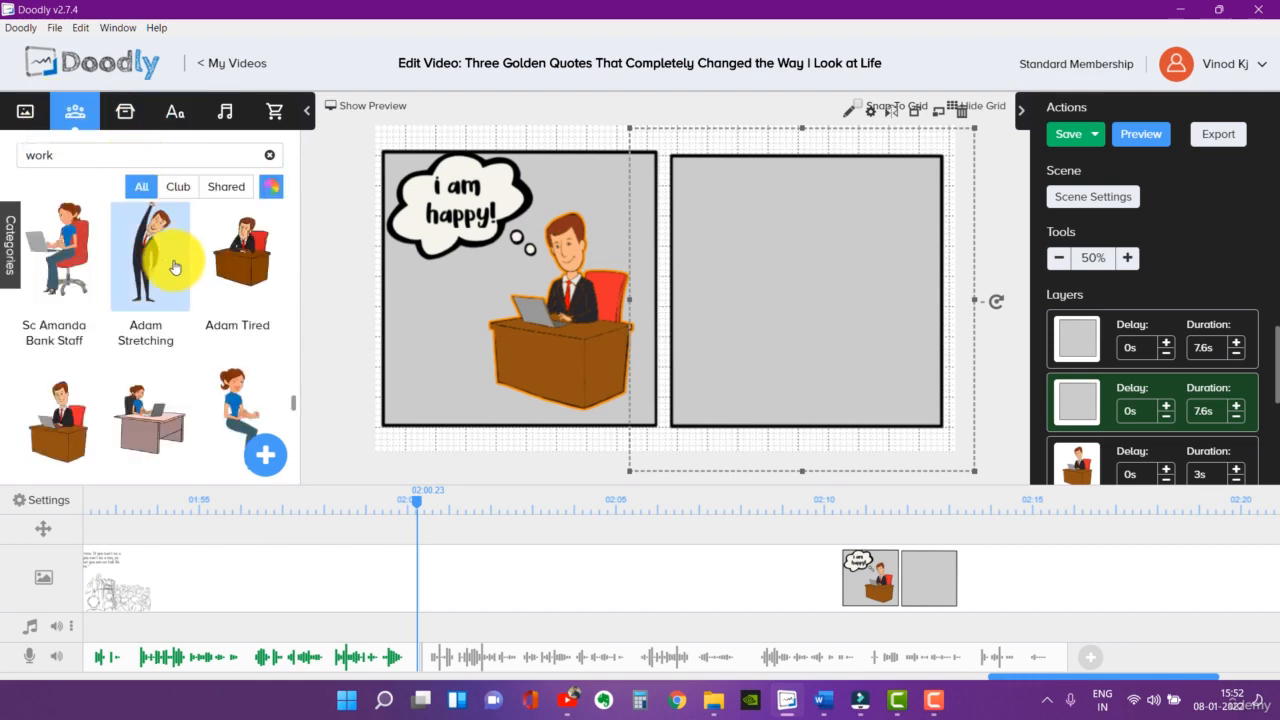
scroll(172, 302, down, 10)
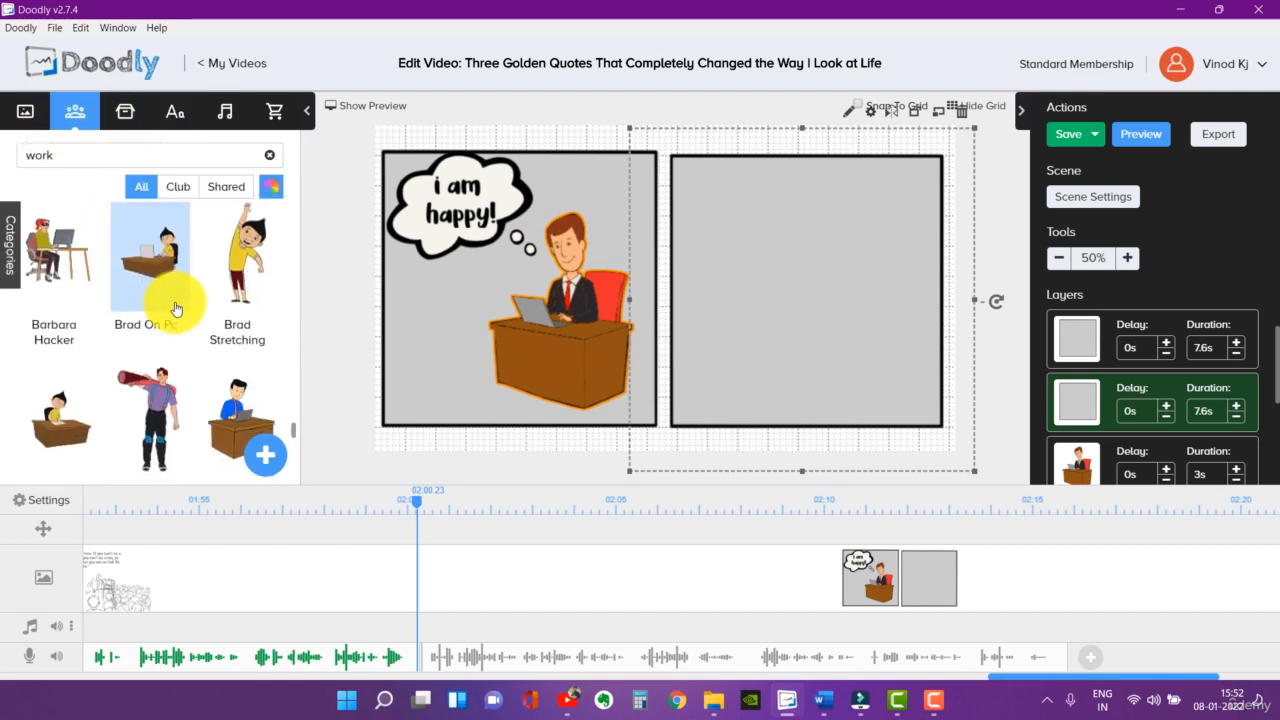
scroll(175, 308, down, 5)
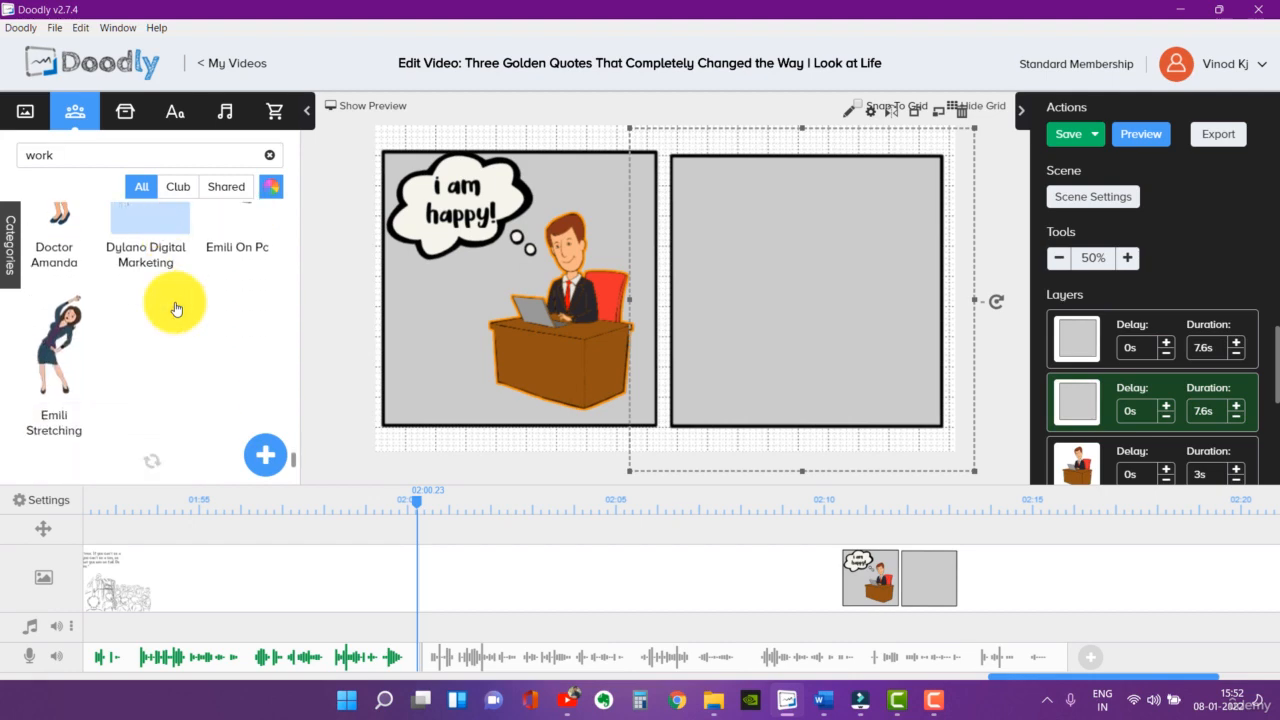
scroll(175, 308, up, 12)
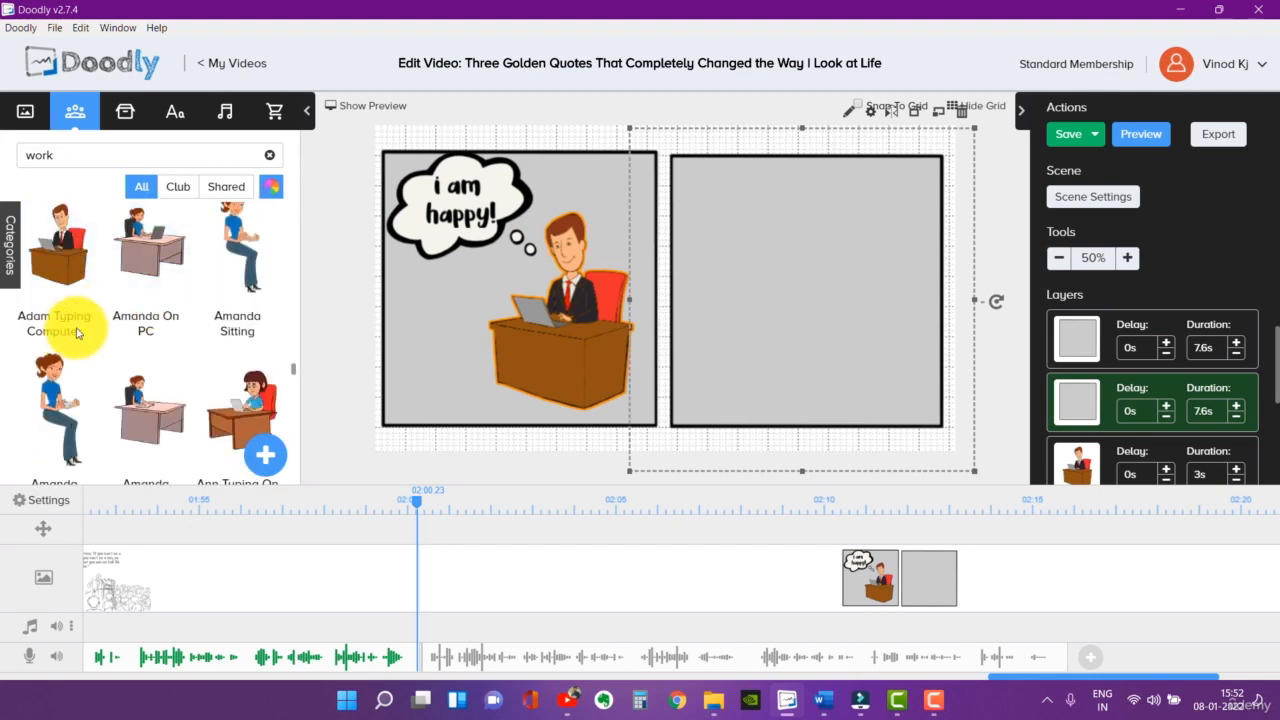
drag(120, 157, 20, 153)
text(adam)
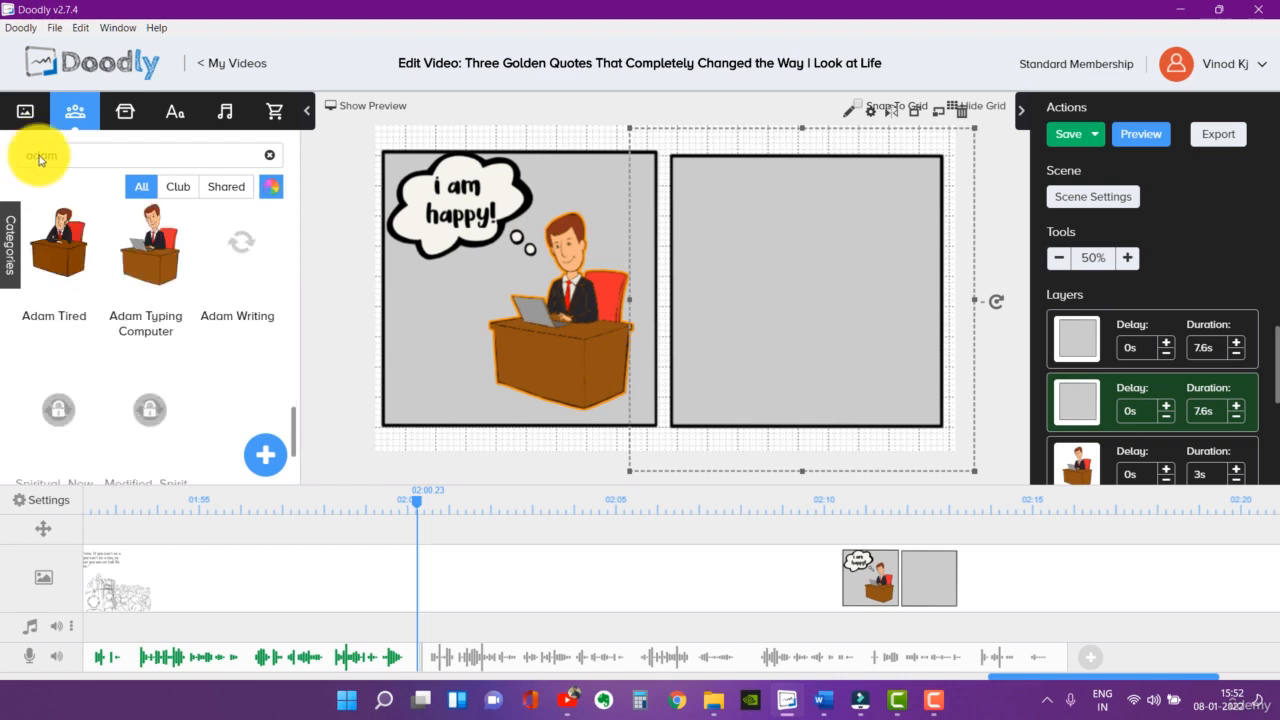
- Add the Adam Arms Up character to the right square as a new image and place him, enlarged, at the square's right side
scroll(143, 344, up, 5)
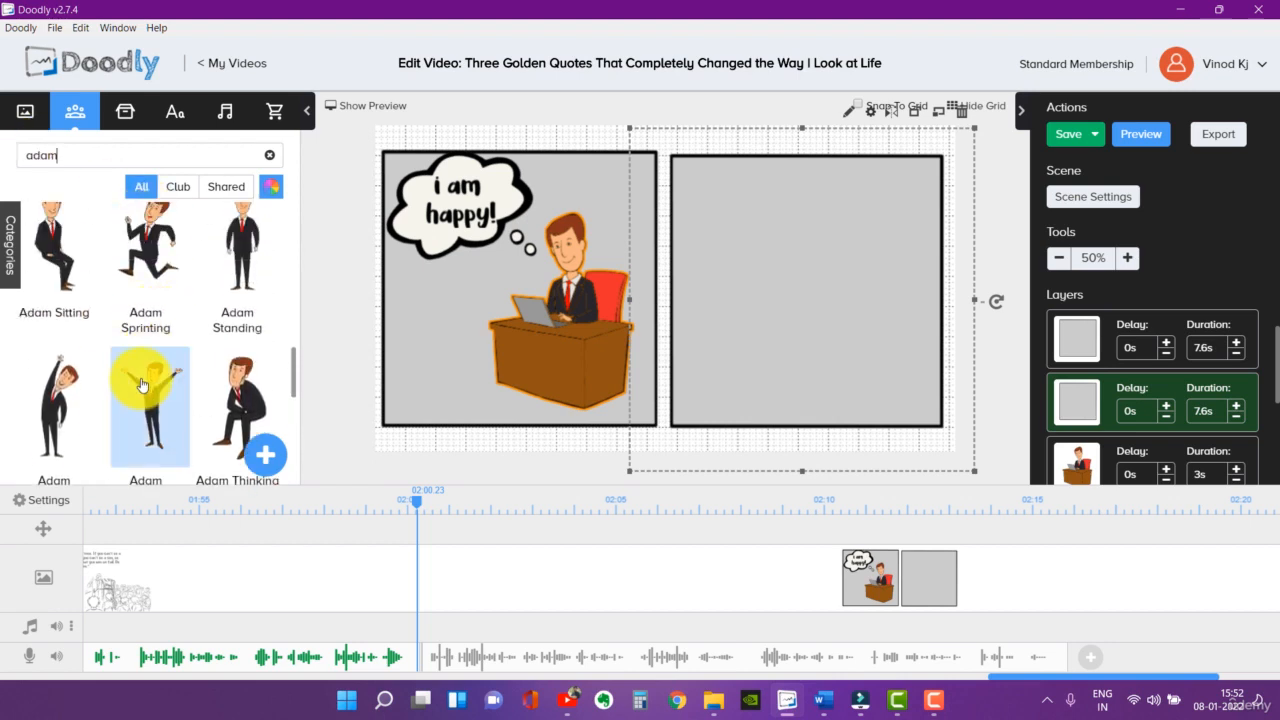
scroll(143, 385, up, 2)
scroll(156, 347, up, 2)
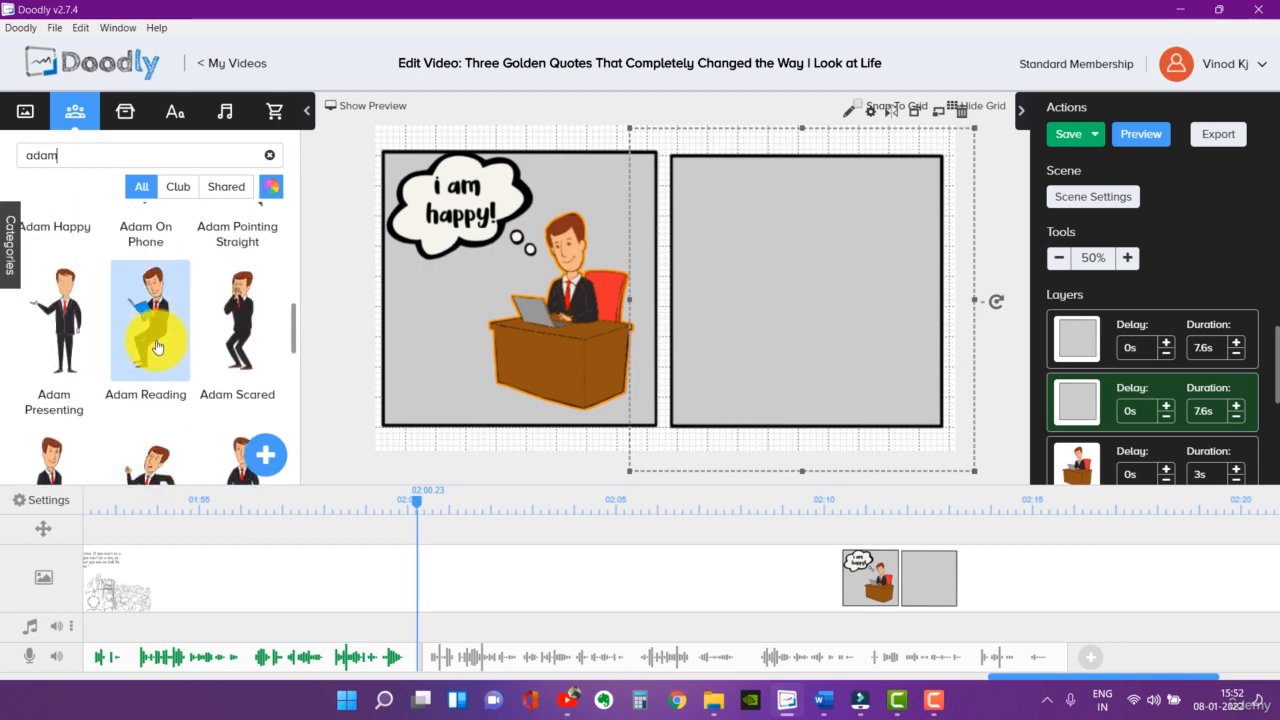
scroll(140, 340, up, 2)
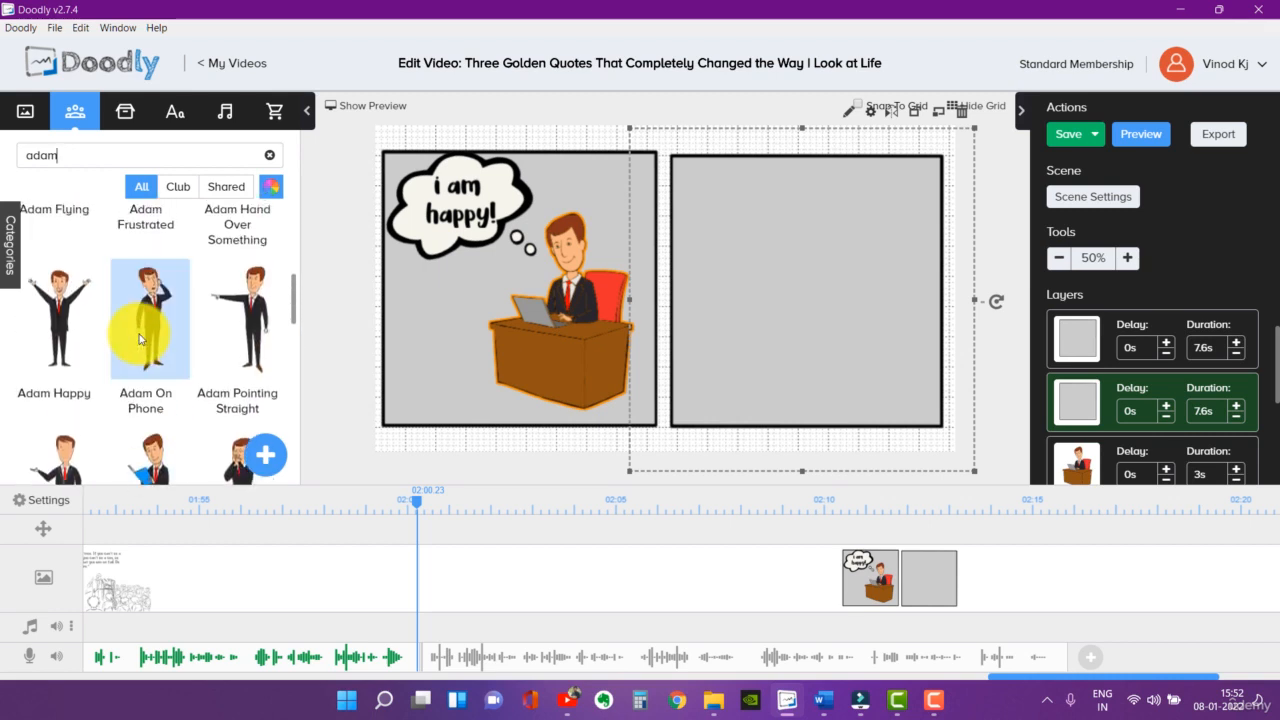
scroll(149, 291, up, 2)
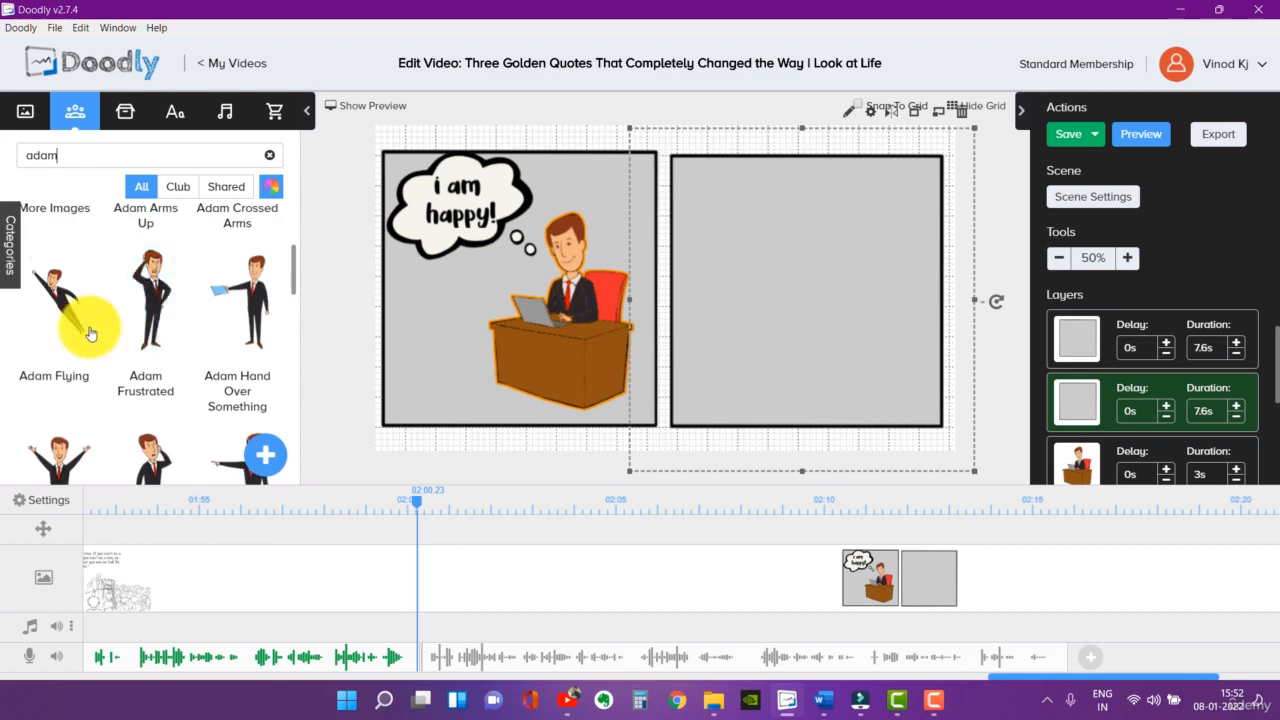
scroll(209, 310, up, 3)
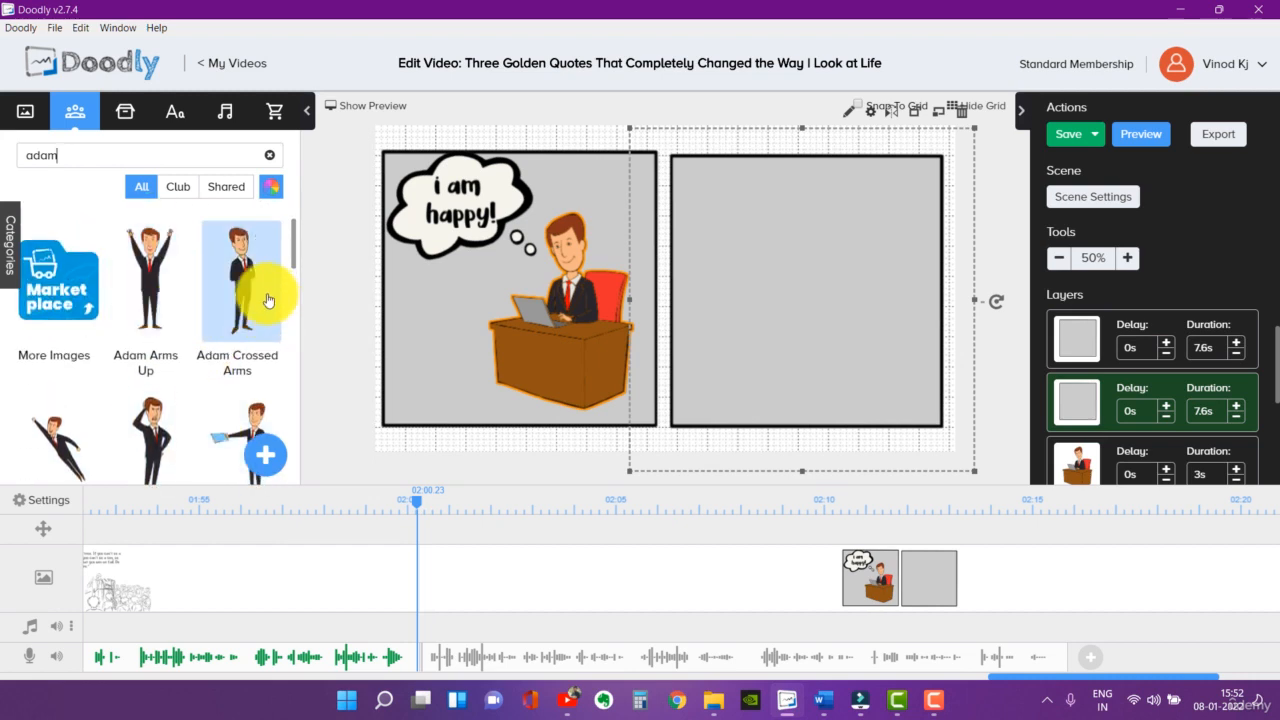
drag(157, 286, 785, 352)
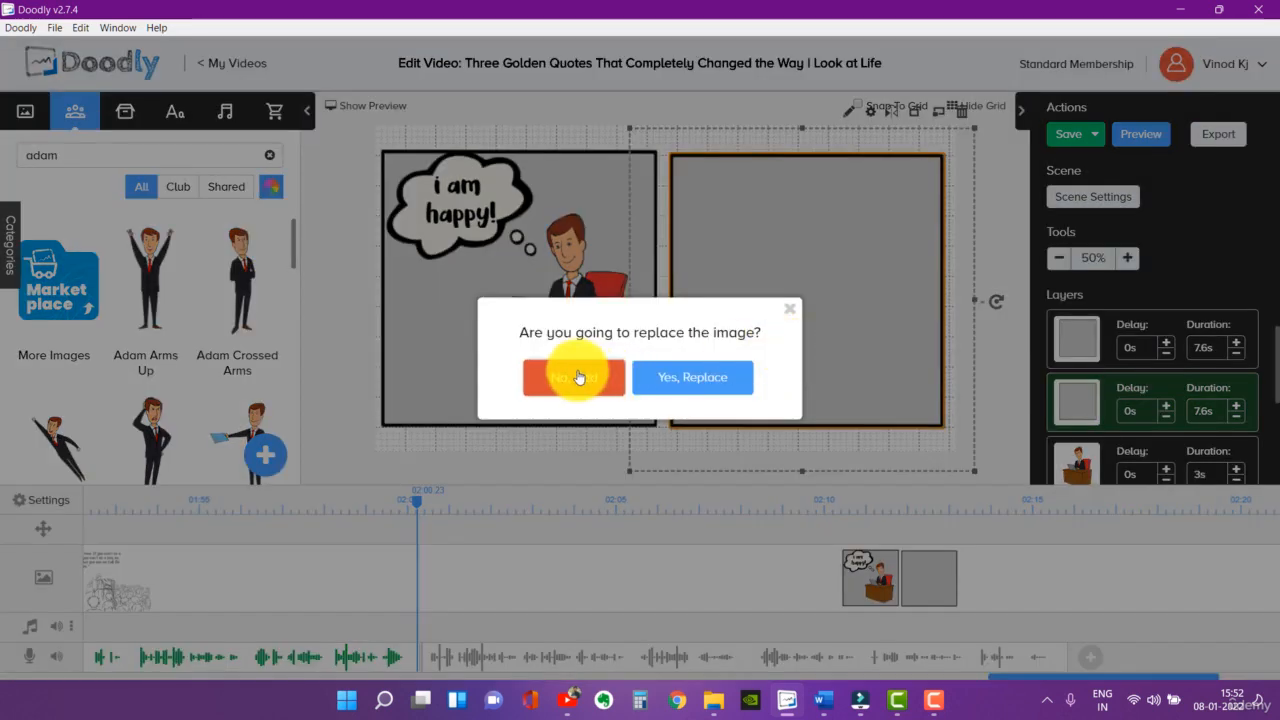
click(580, 374)
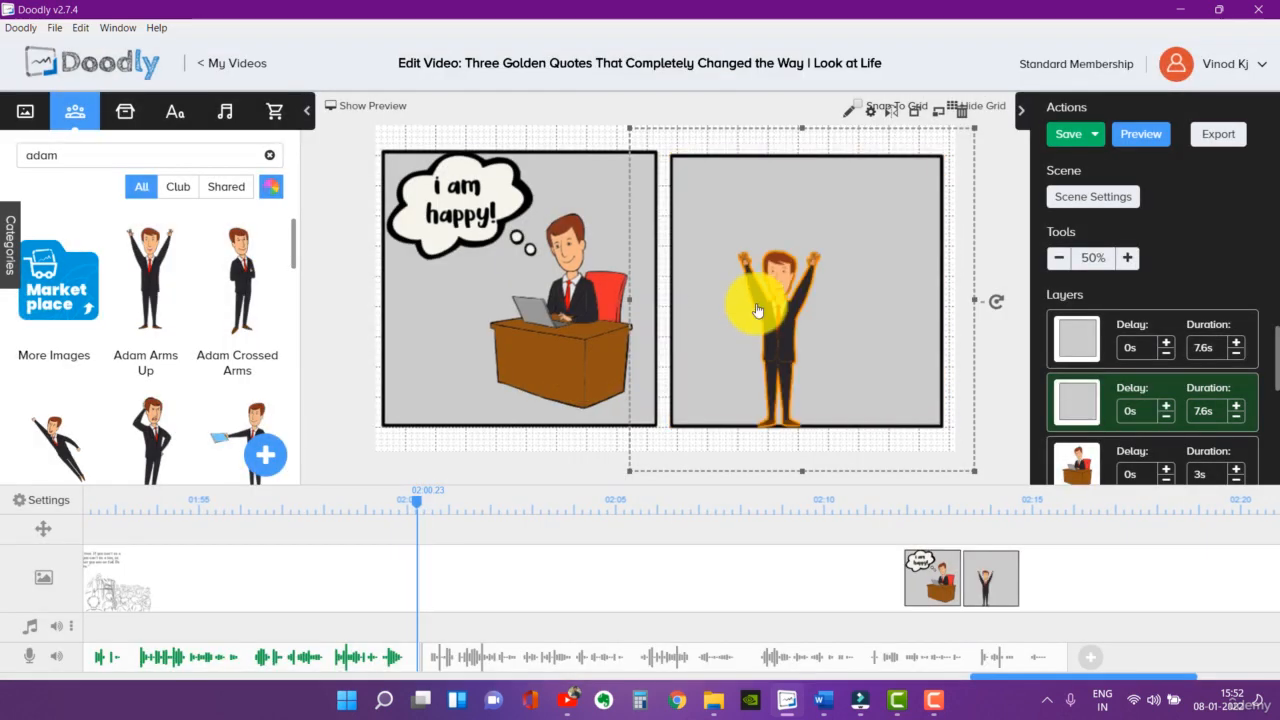
drag(766, 297, 804, 300)
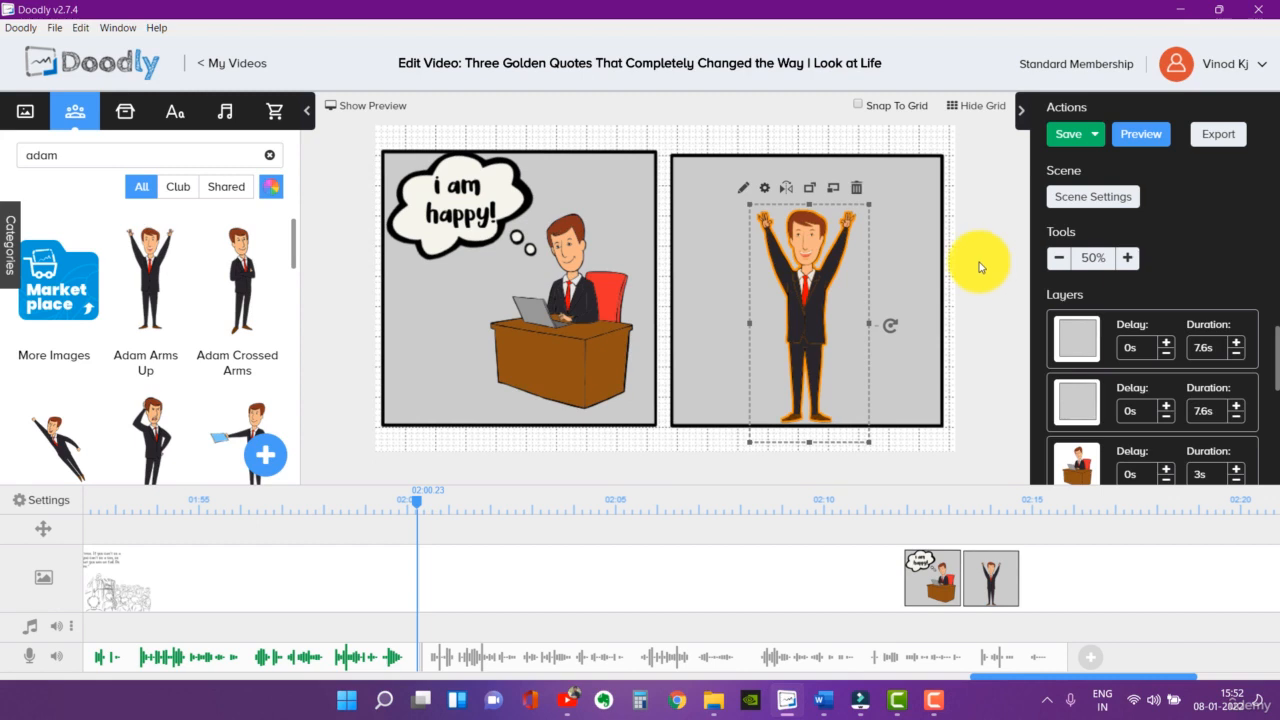
drag(799, 246, 857, 248)
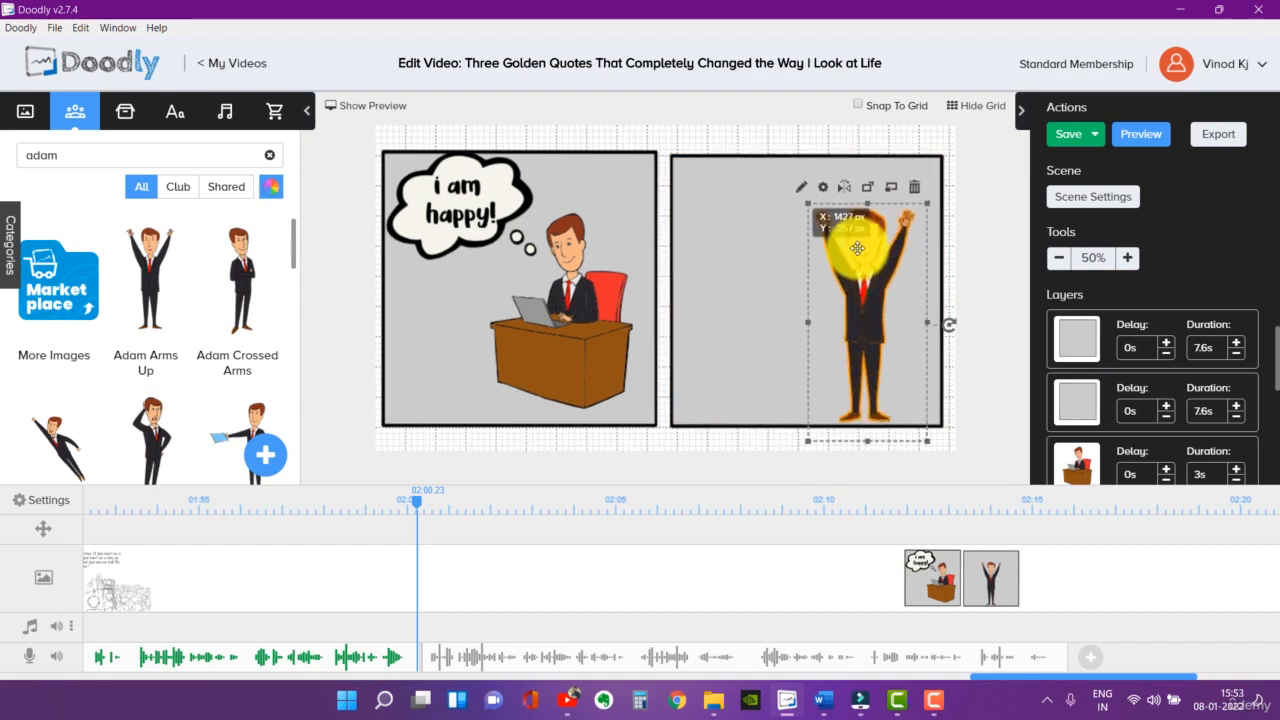
- Add a Leah Gaviota Bold text to the right square reading "I am Grateful!" on two lines, with Word Wrap enabled
click(172, 111)
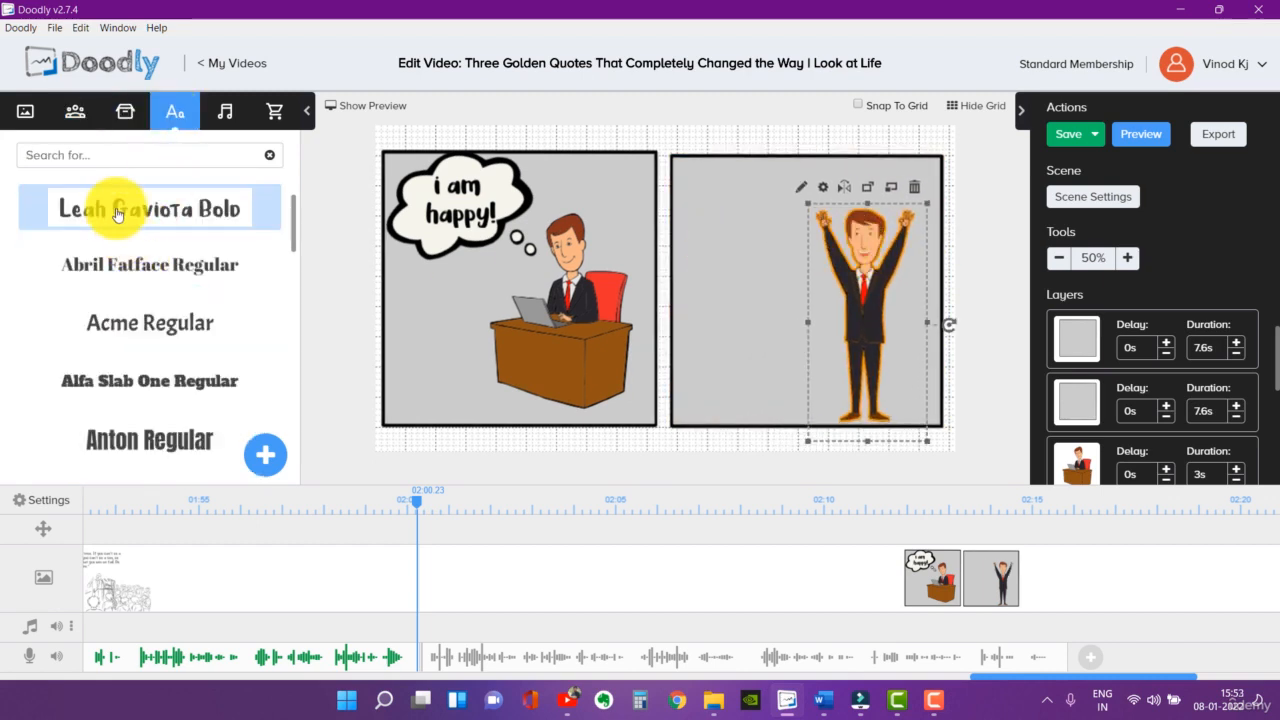
drag(117, 213, 720, 207)
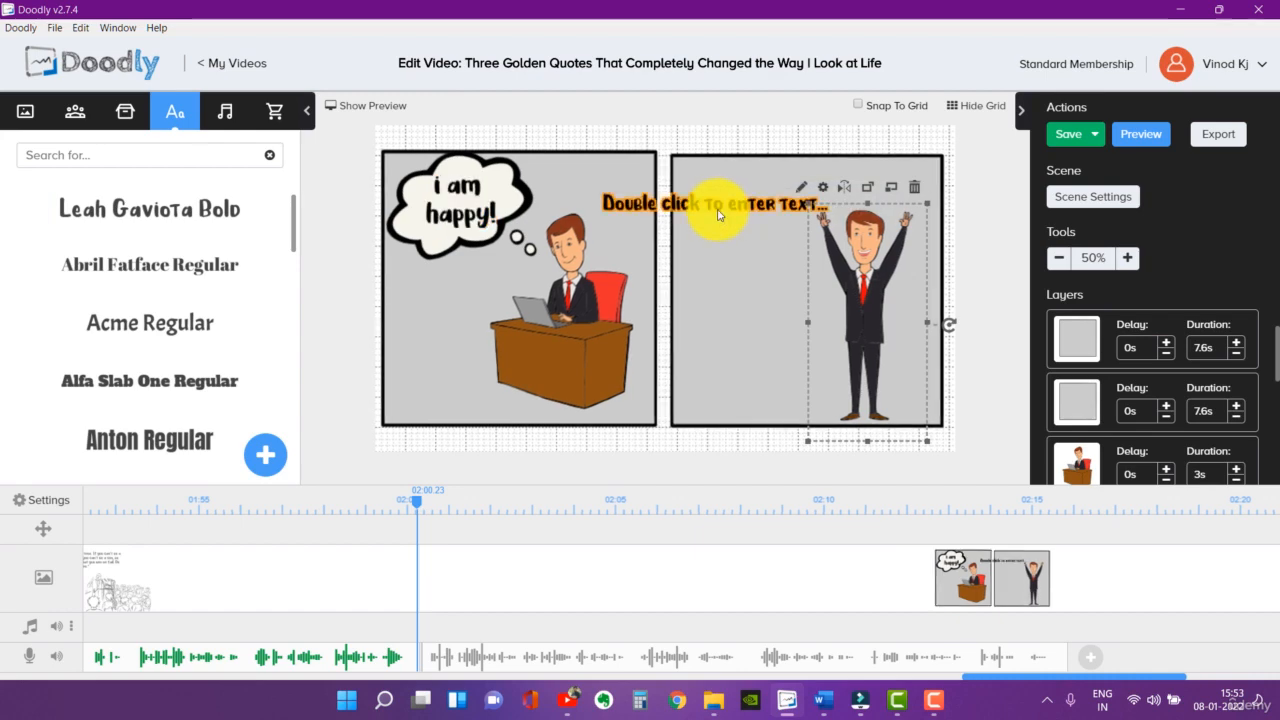
double_click(719, 210)
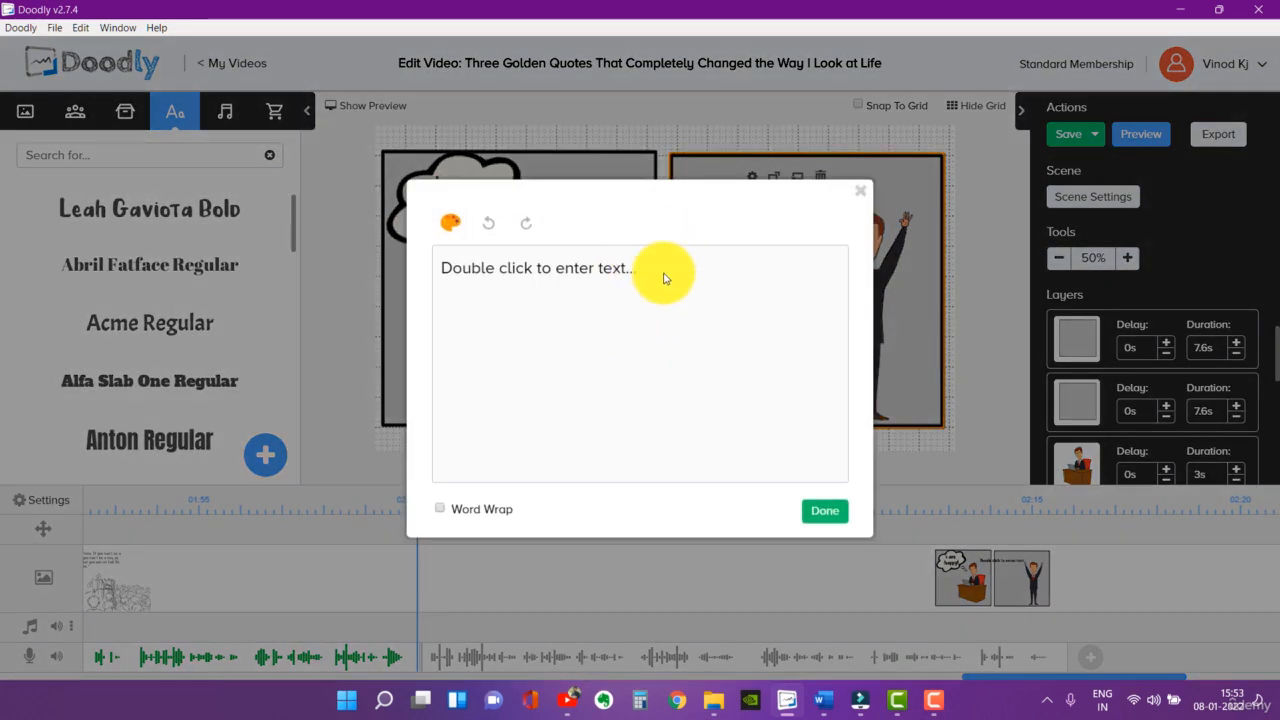
drag(663, 272, 392, 259)
text(I am)
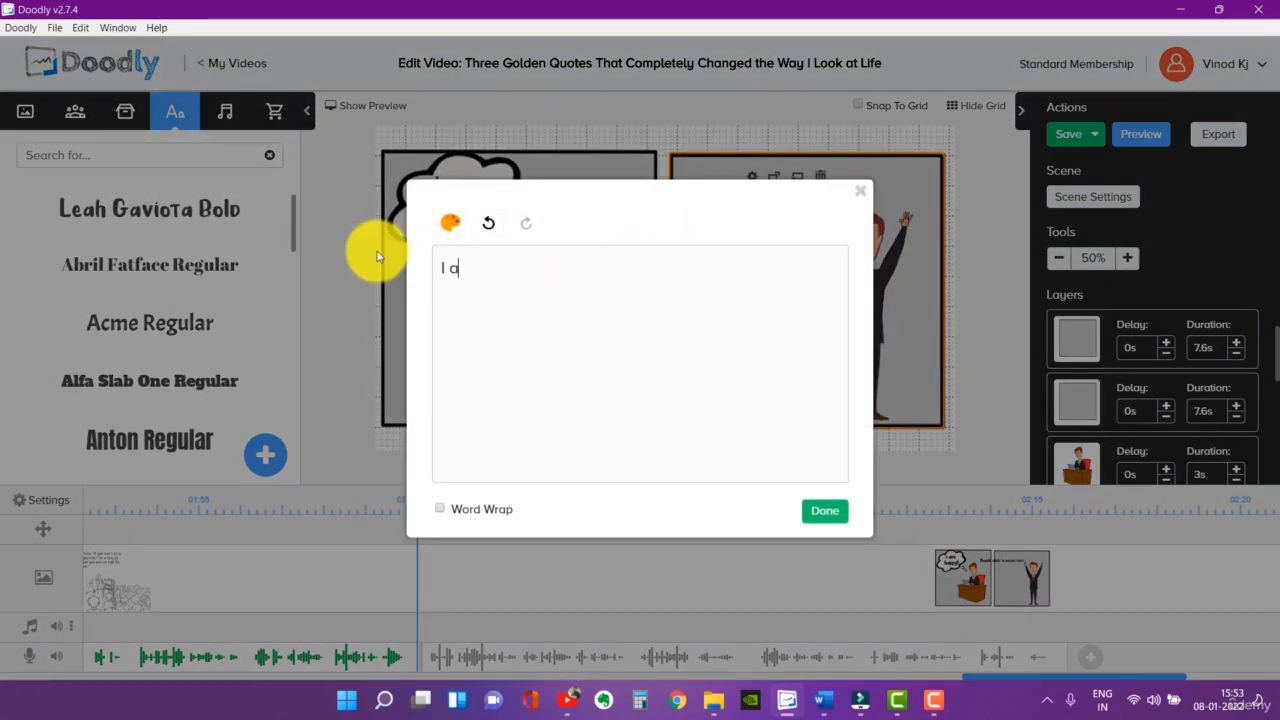
key(Return)
text(Grateful)
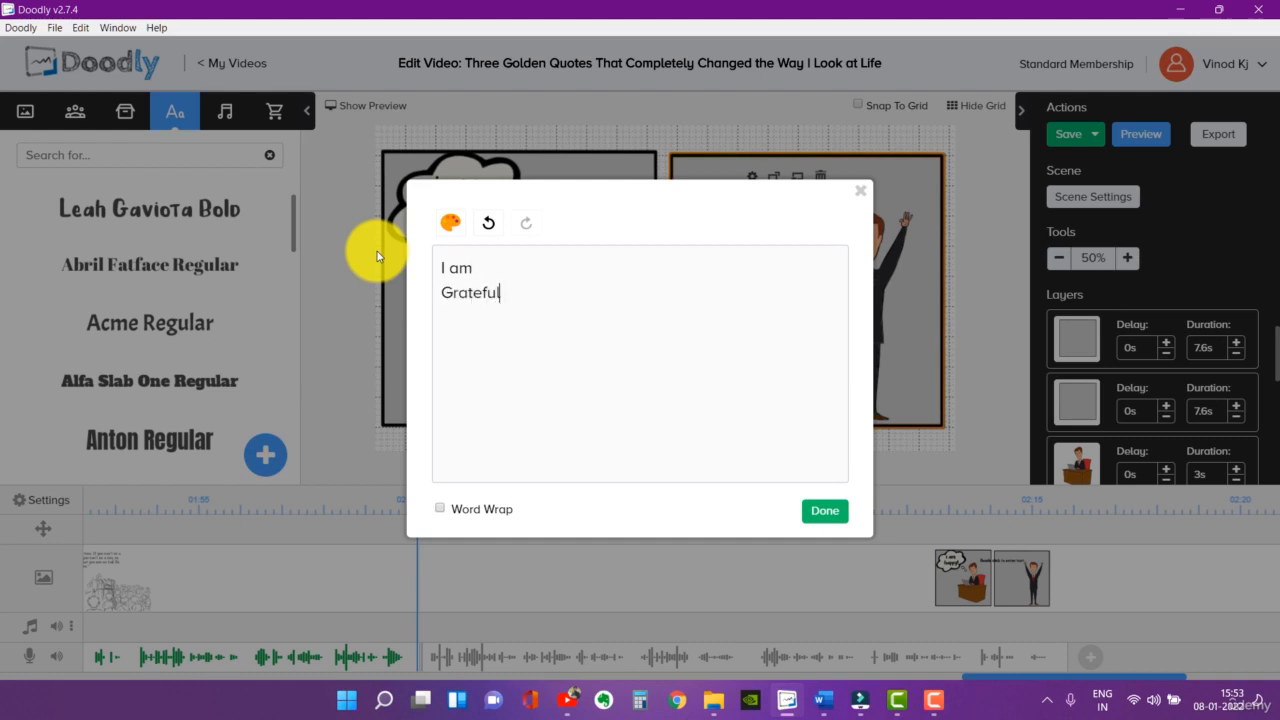
text(!)
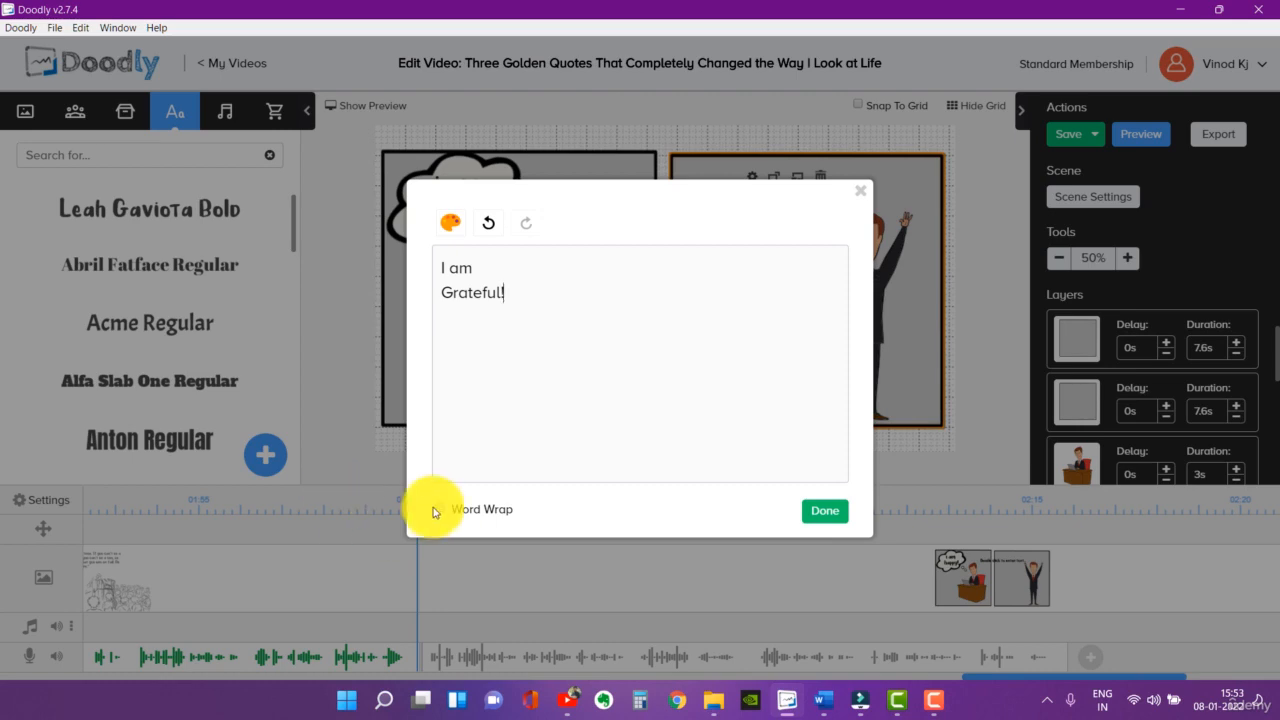
click(809, 510)
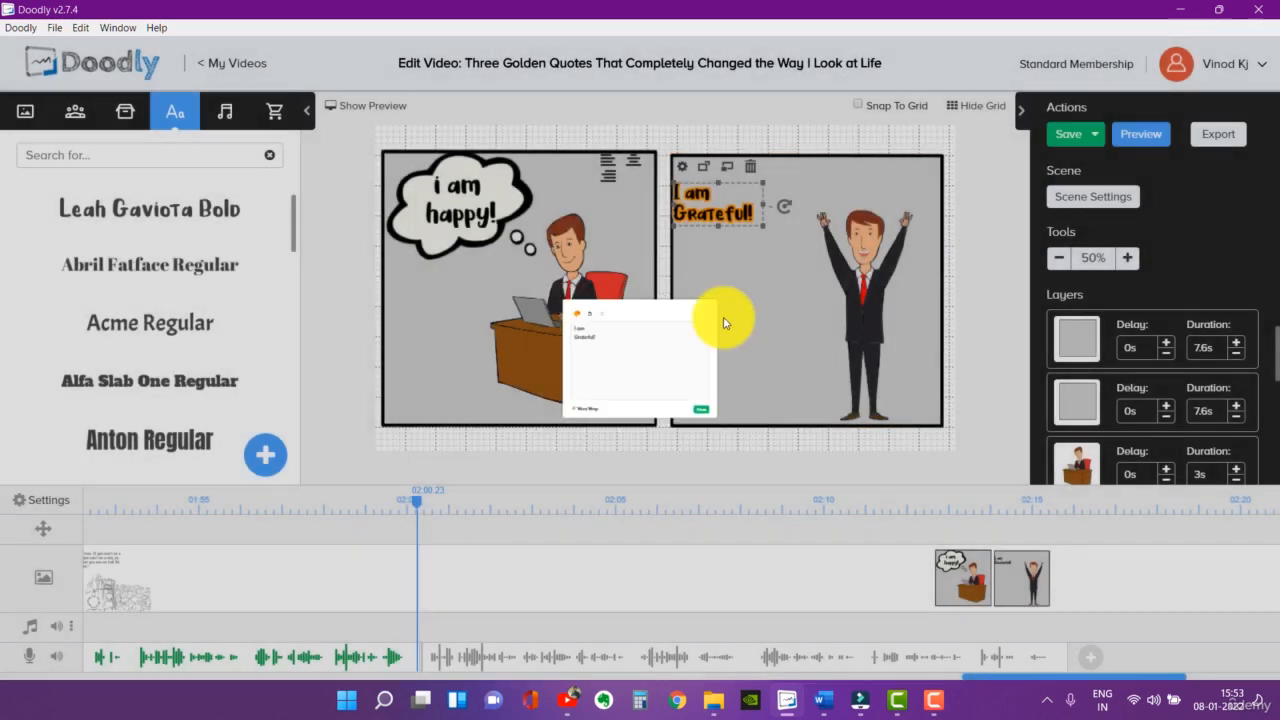
- Center-align the "I am Grateful!" text, enlarge it, and place it beside the man with raised arms
mouse_move(714, 192)
mouse_down()
mouse_move(711, 209)
mouse_move(707, 186)
mouse_up()
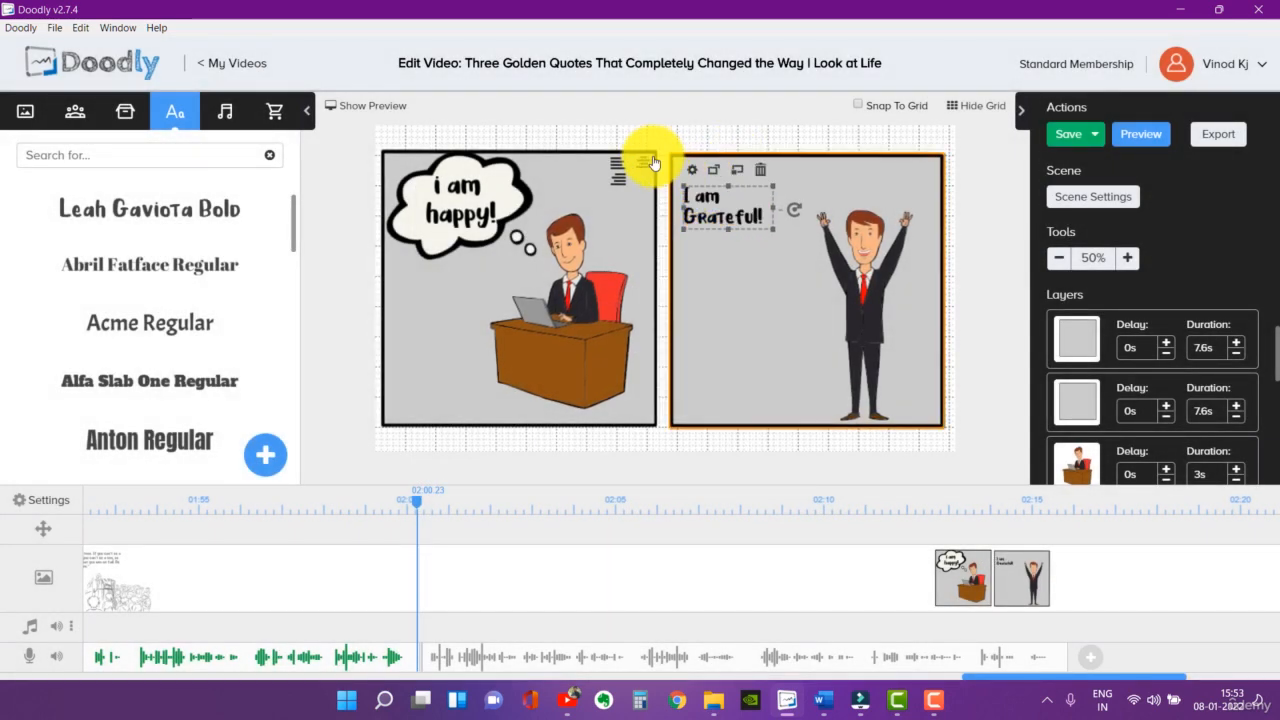
click(645, 163)
drag(775, 231, 747, 278)
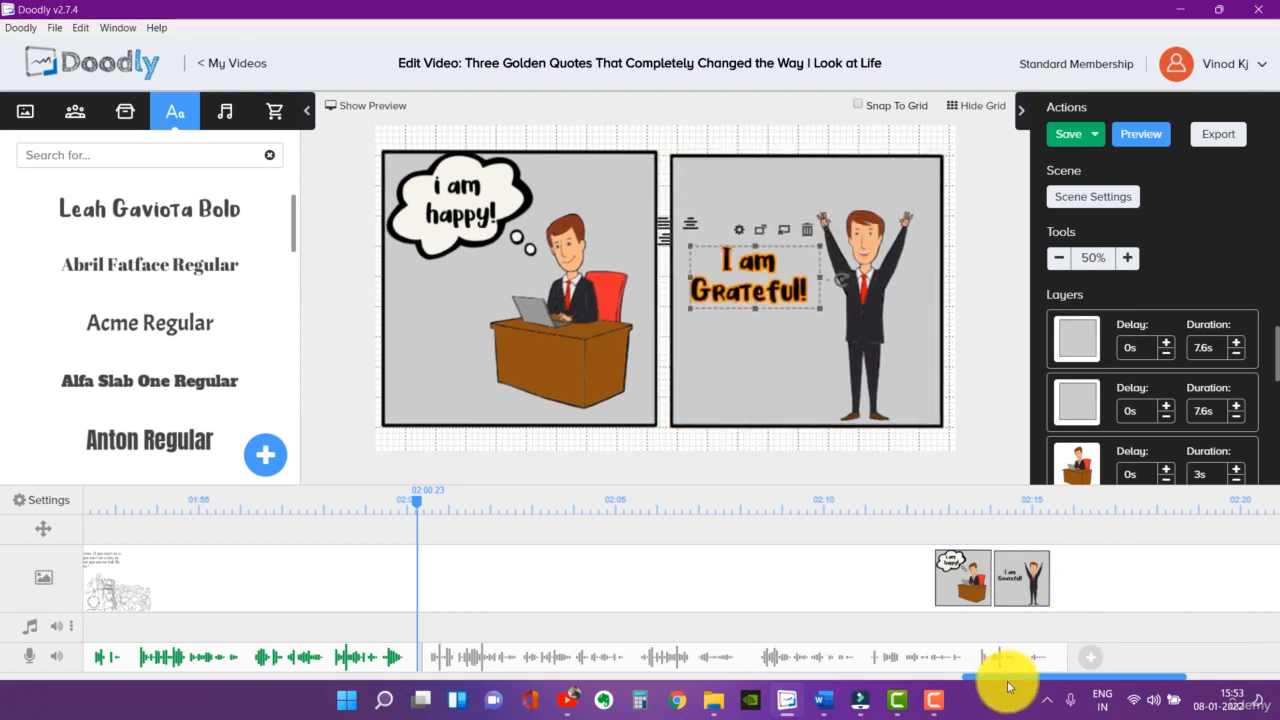
- Shorten the scene to end with the voiceover and set the left square's duration to 0 s
drag(1010, 683, 1098, 677)
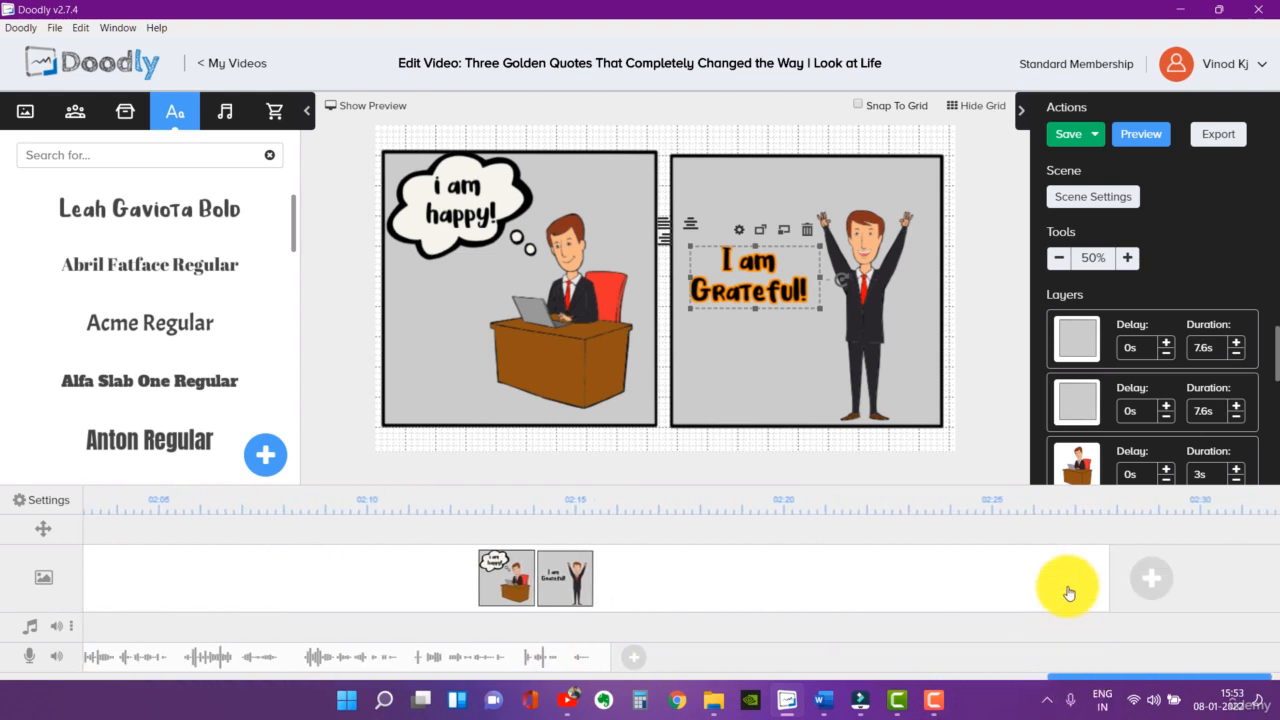
drag(1094, 588, 614, 603)
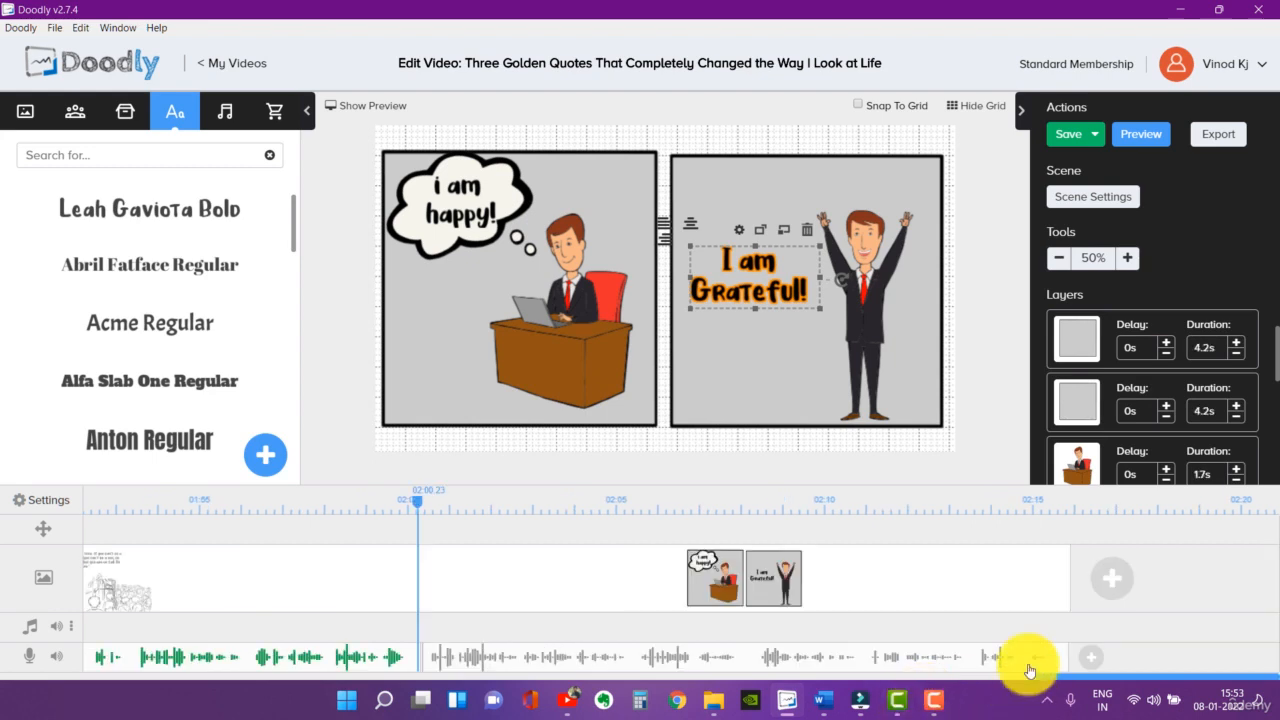
click(1073, 338)
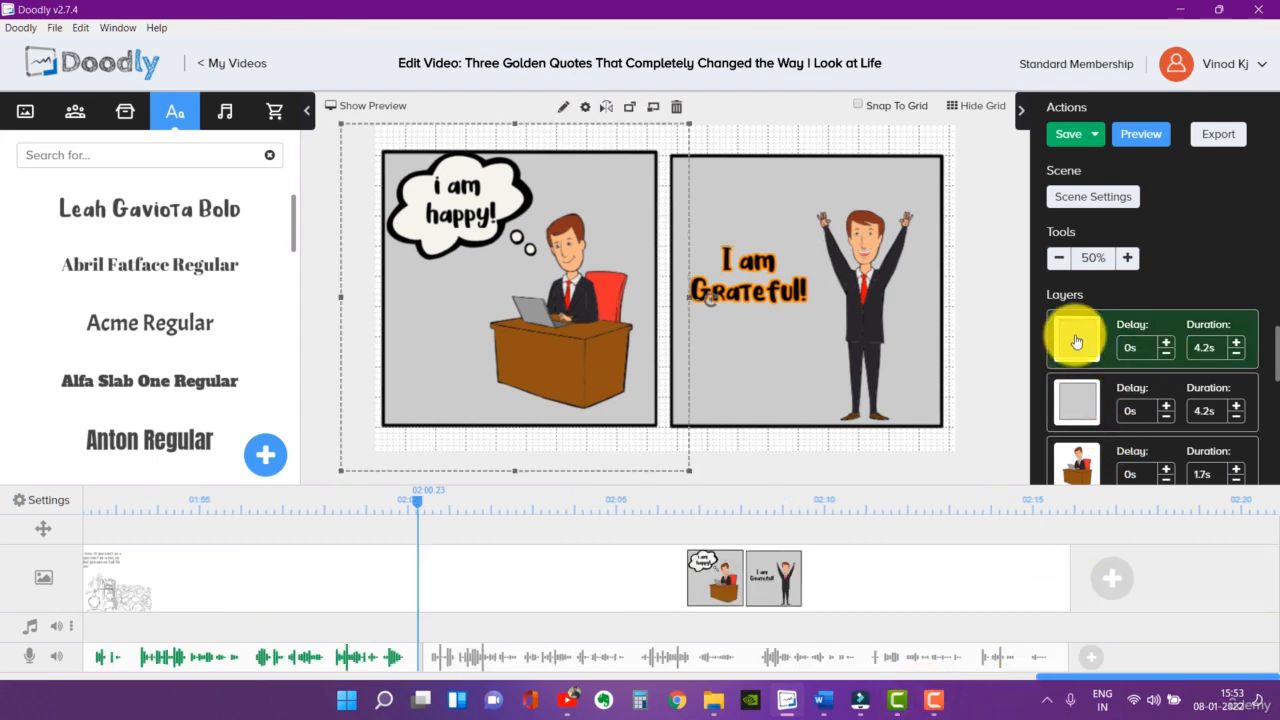
click(1237, 353)
click(1237, 356)
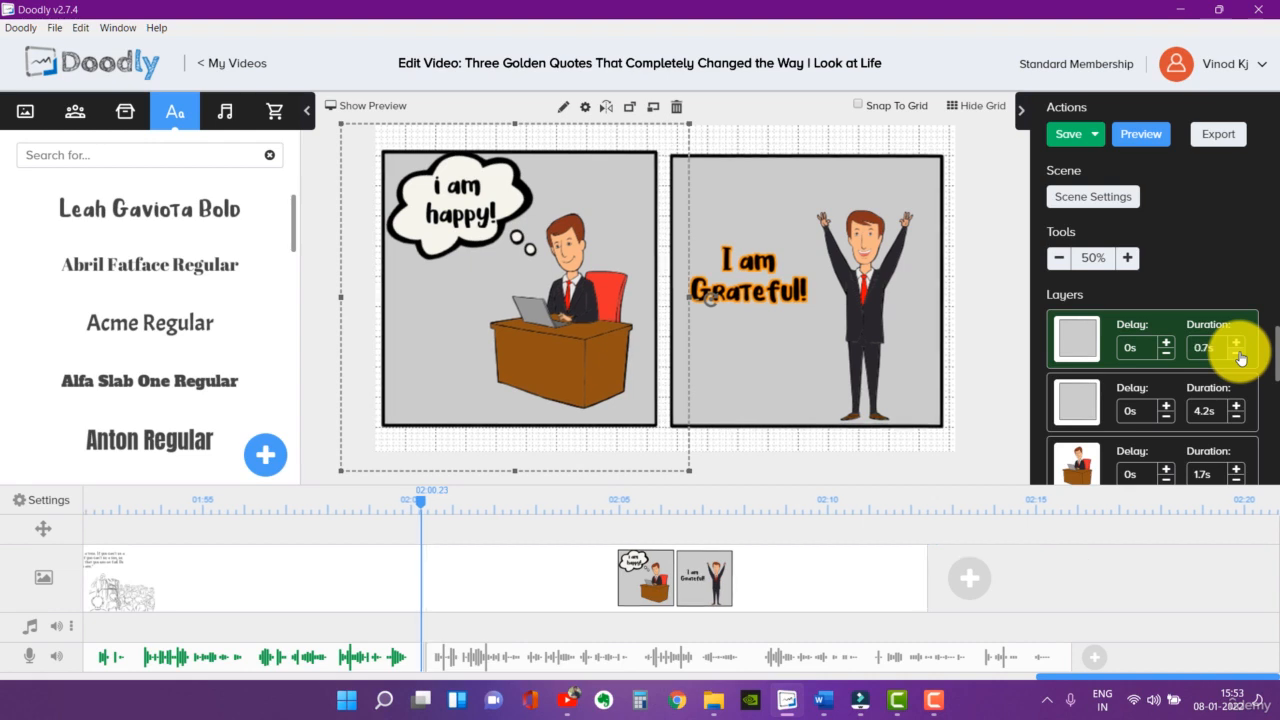
click(1238, 355)
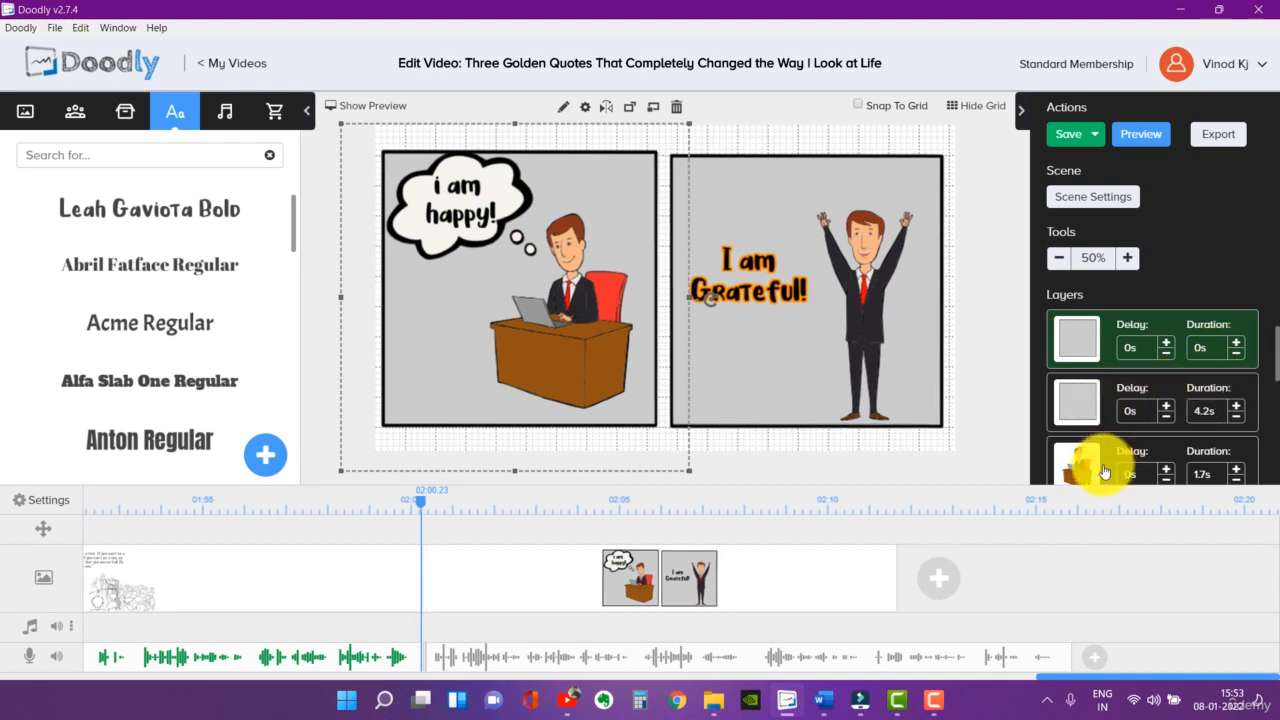
- Move the layer of the man at the desk ahead of the right square's layer
drag(1072, 462, 1102, 402)
scroll(1160, 411, down, 2)
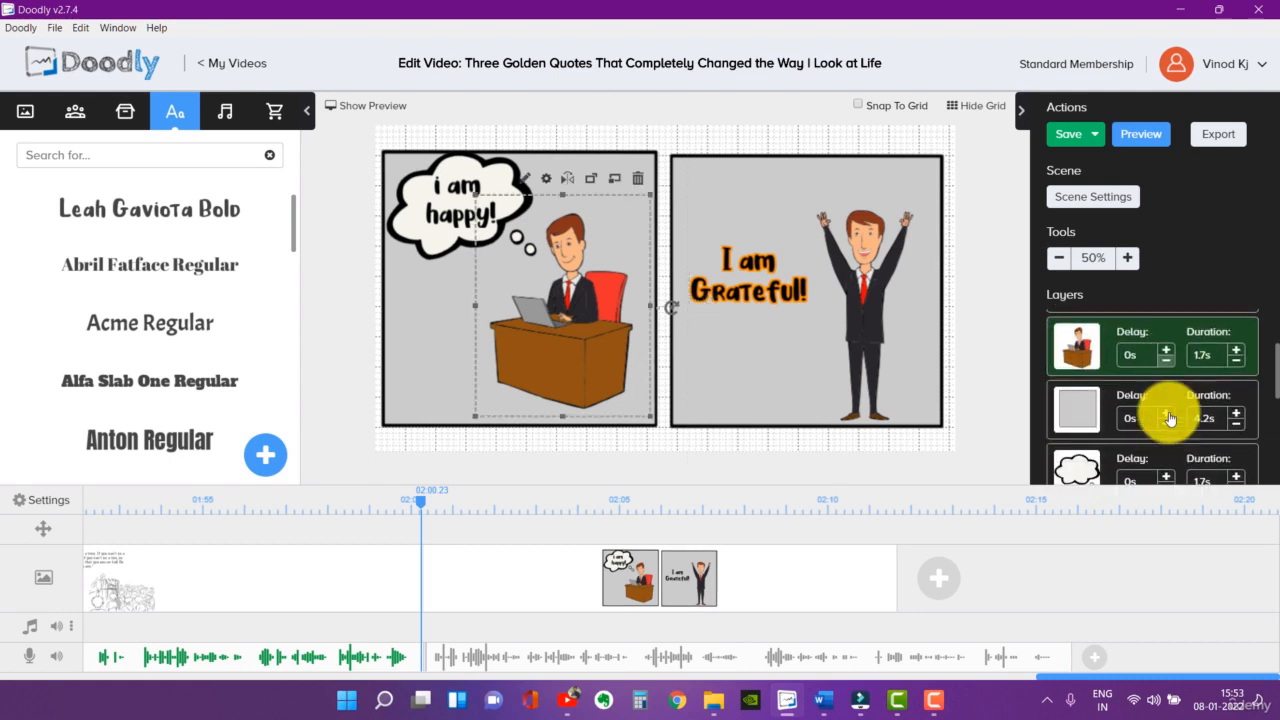